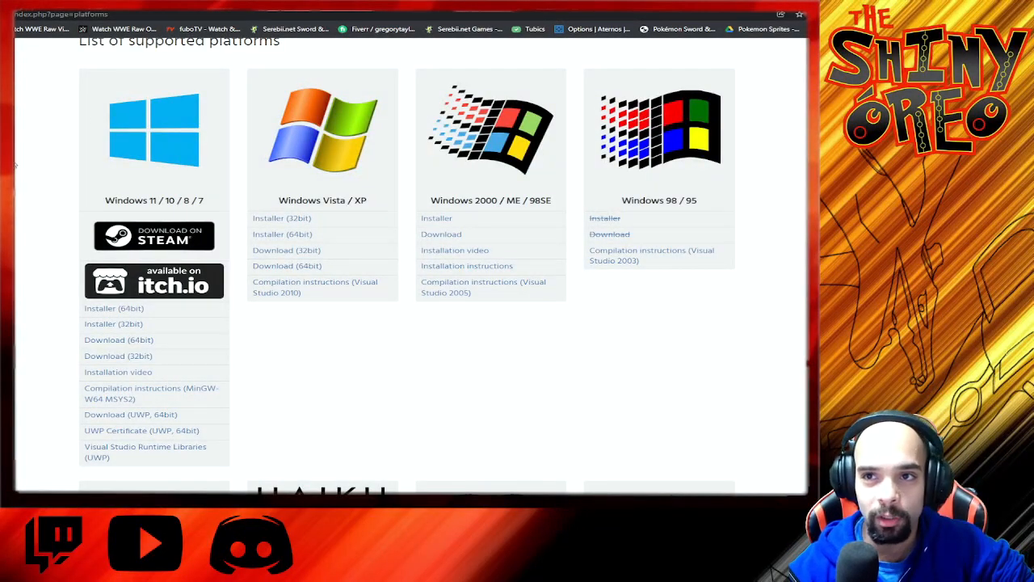
Step: Download the 64-bit RetroArch archive for Windows 11 / 10 / 8 / 7 from the list of supported platforms
scroll(412, 266, up, 4)
scroll(412, 267, up, 2)
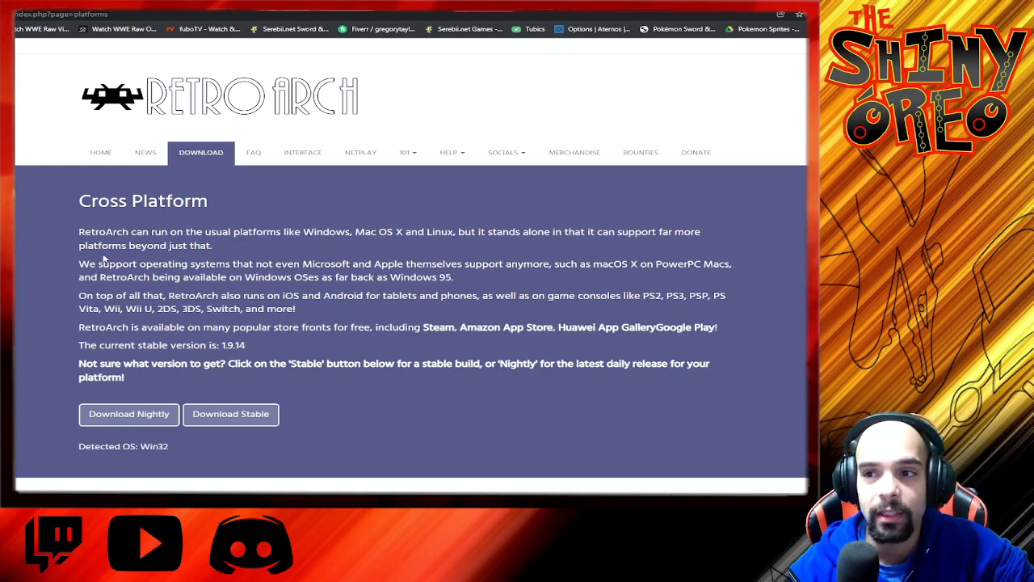
scroll(46, 296, down, 6)
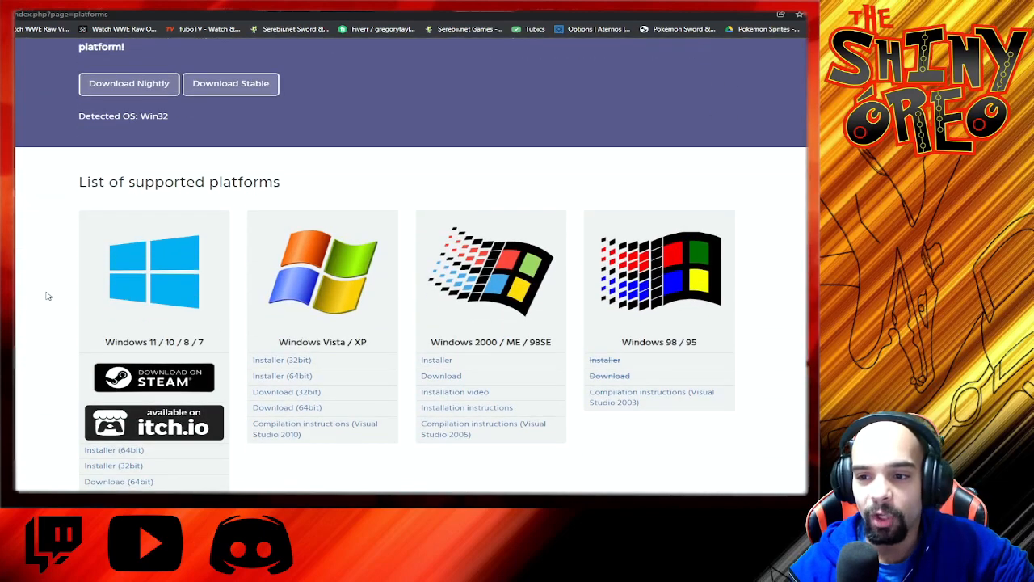
scroll(46, 295, up, 1)
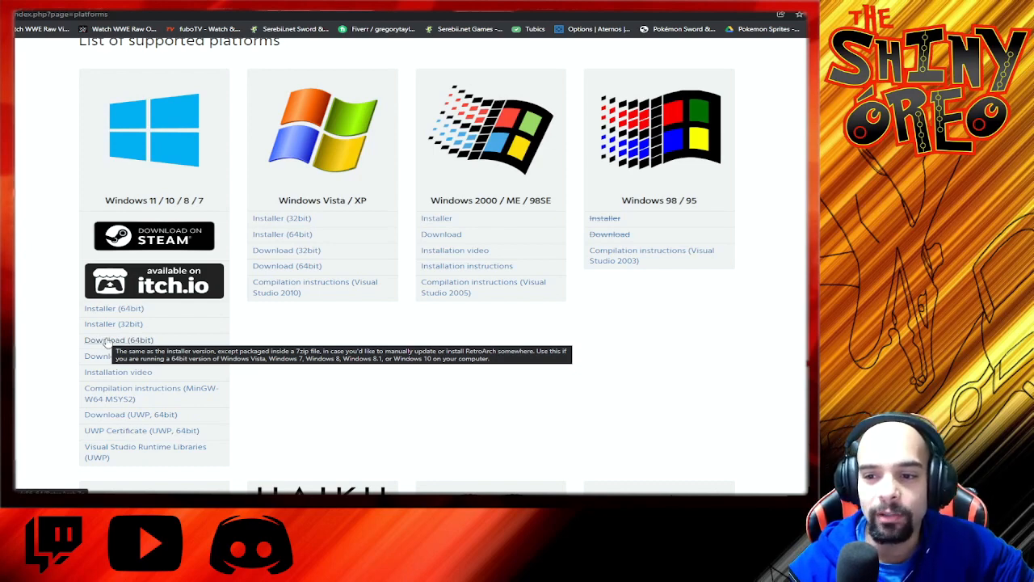
click(107, 340)
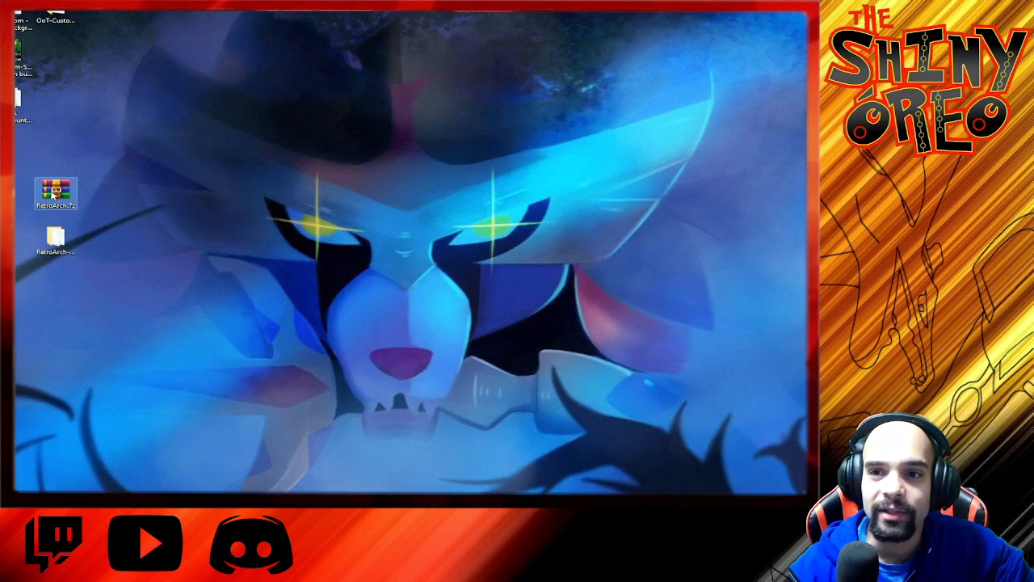
Step: View the contents of the RetroArch.7z archive on the desktop in WinRAR, dismissing the trial notice, and close the archive
double_click(52, 192)
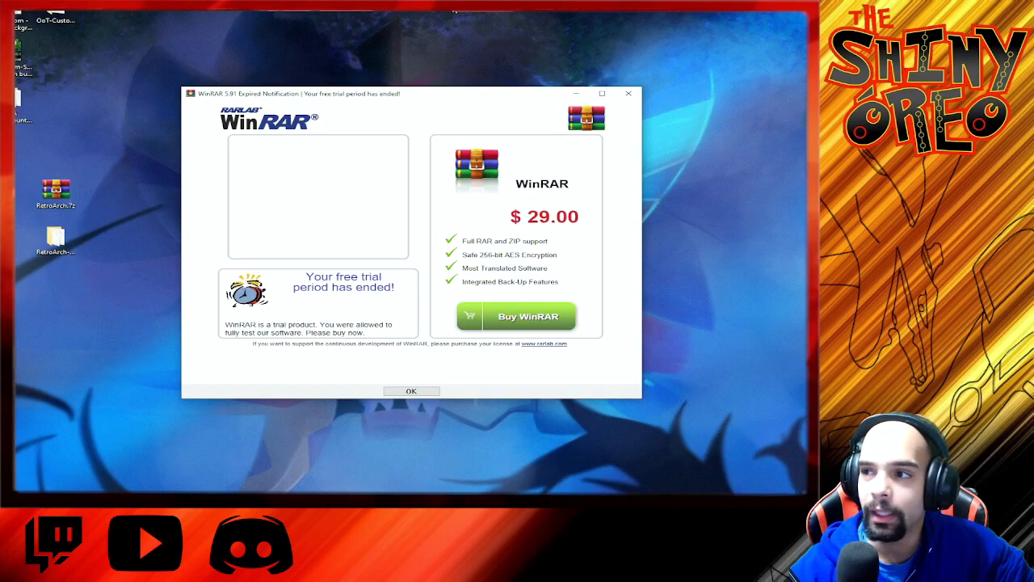
click(629, 92)
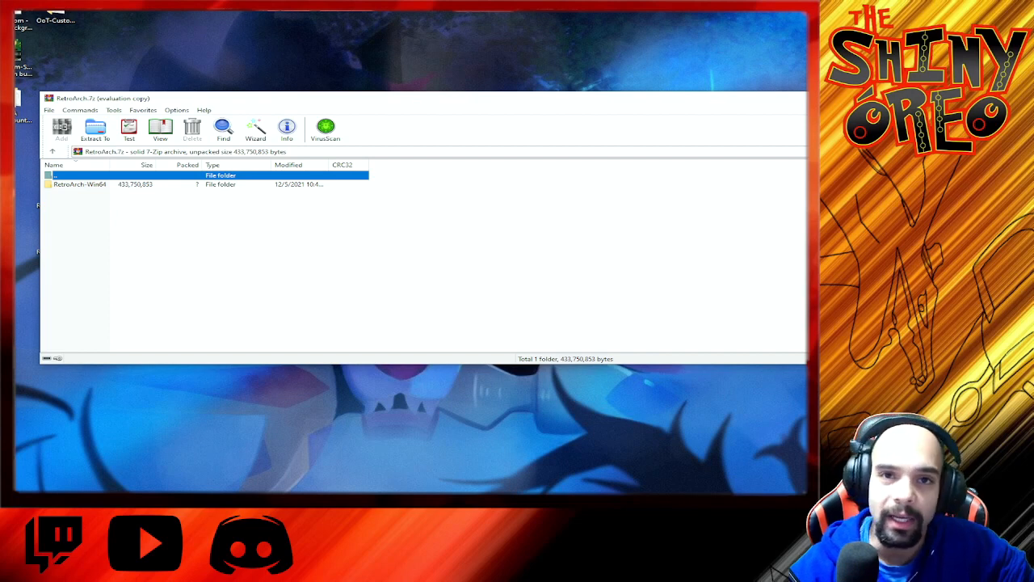
click(806, 98)
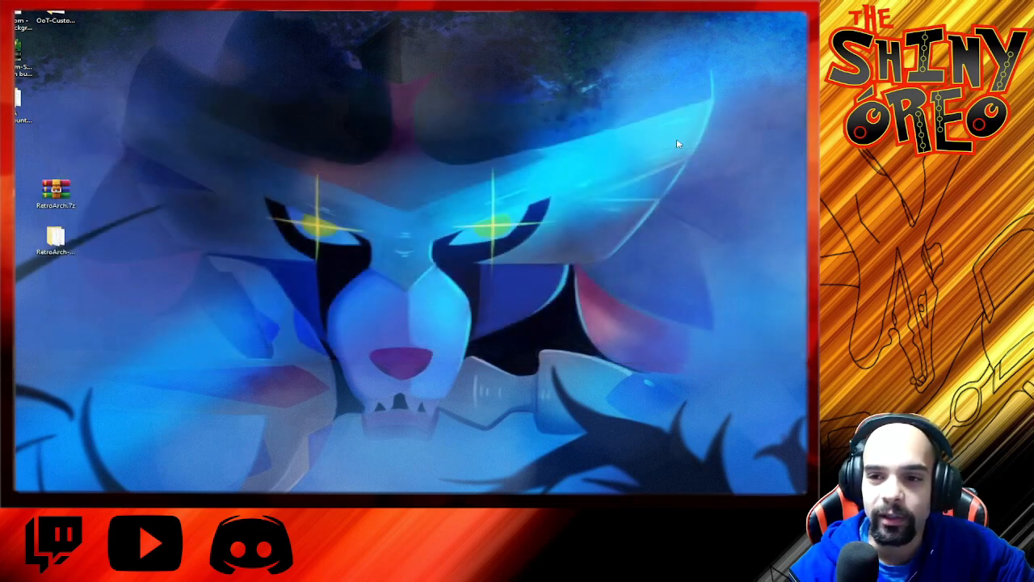
Step: Launch retroarch.exe from the extracted RetroArch-Win64 folder on the desktop and close the folder window
double_click(53, 238)
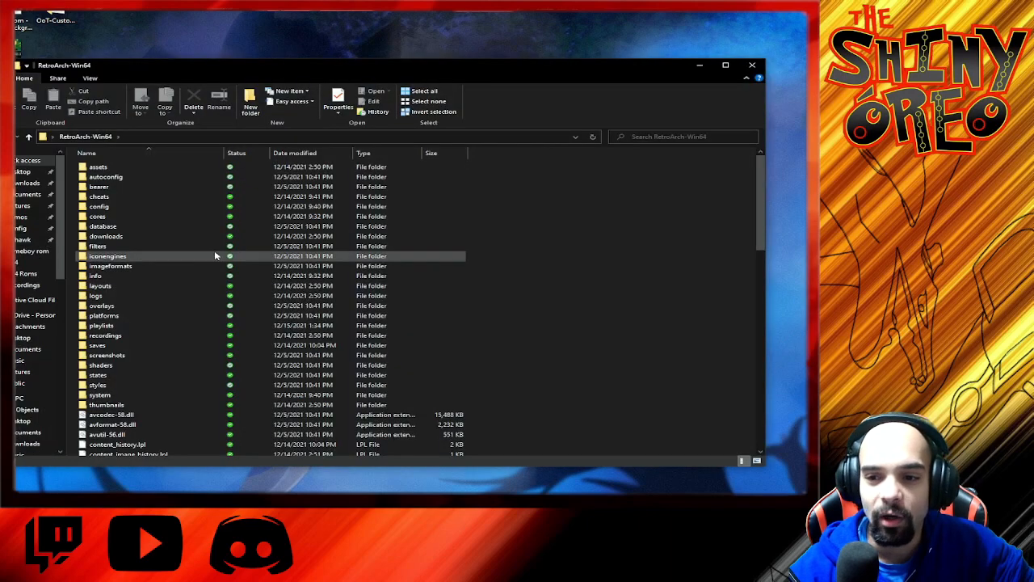
scroll(213, 258, down, 12)
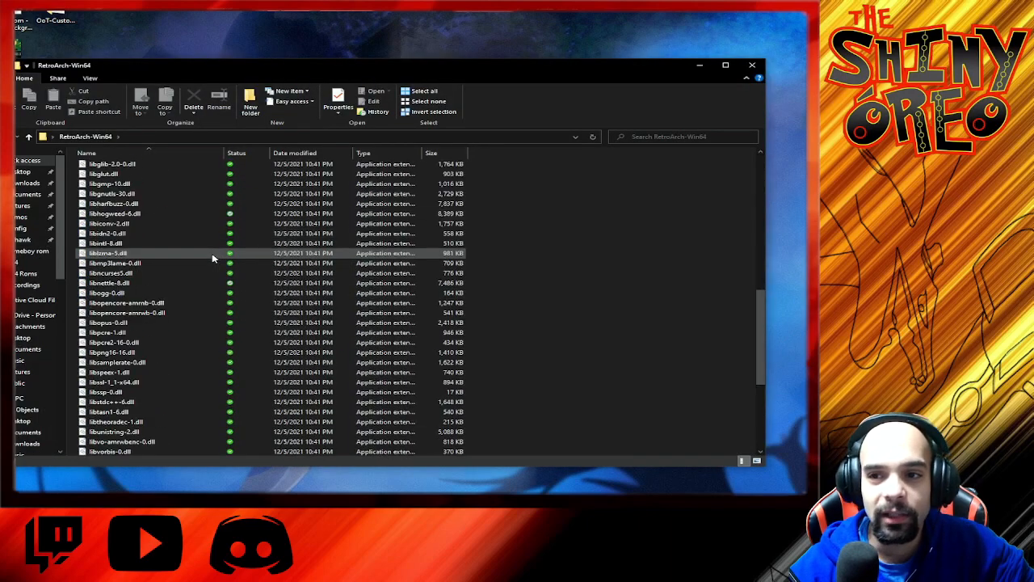
scroll(212, 258, up, 7)
scroll(213, 258, up, 6)
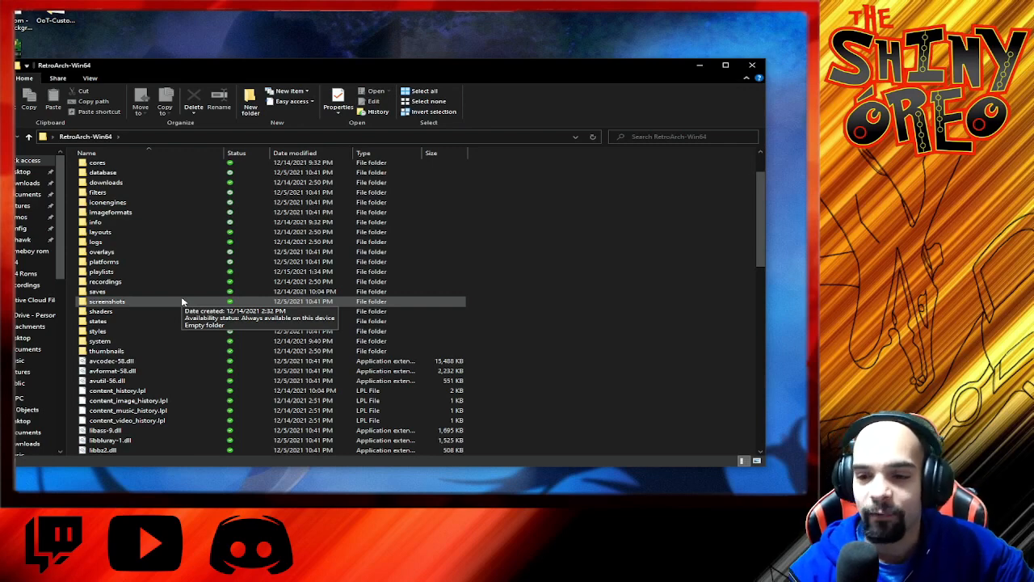
scroll(182, 299, down, 13)
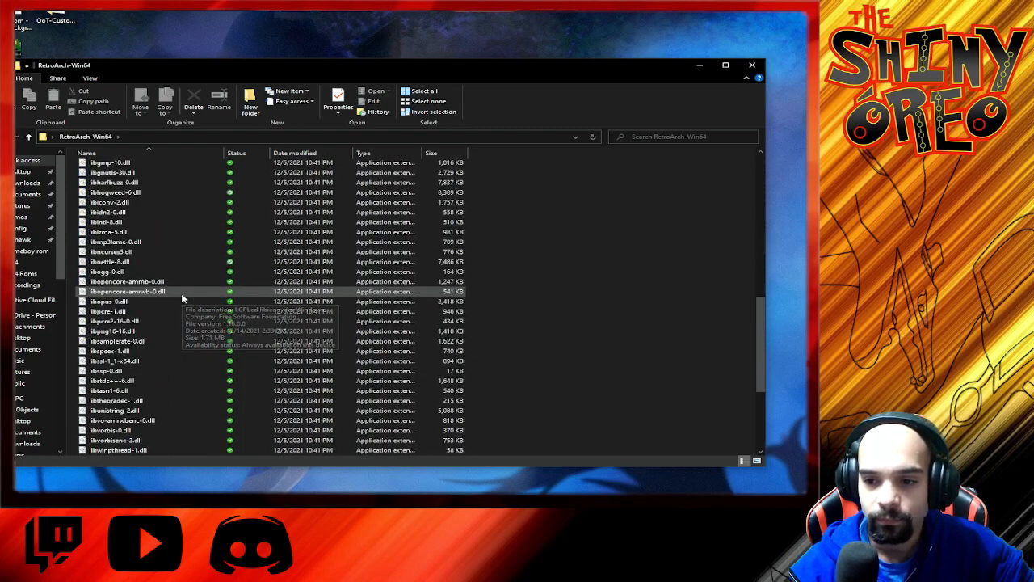
scroll(181, 299, down, 6)
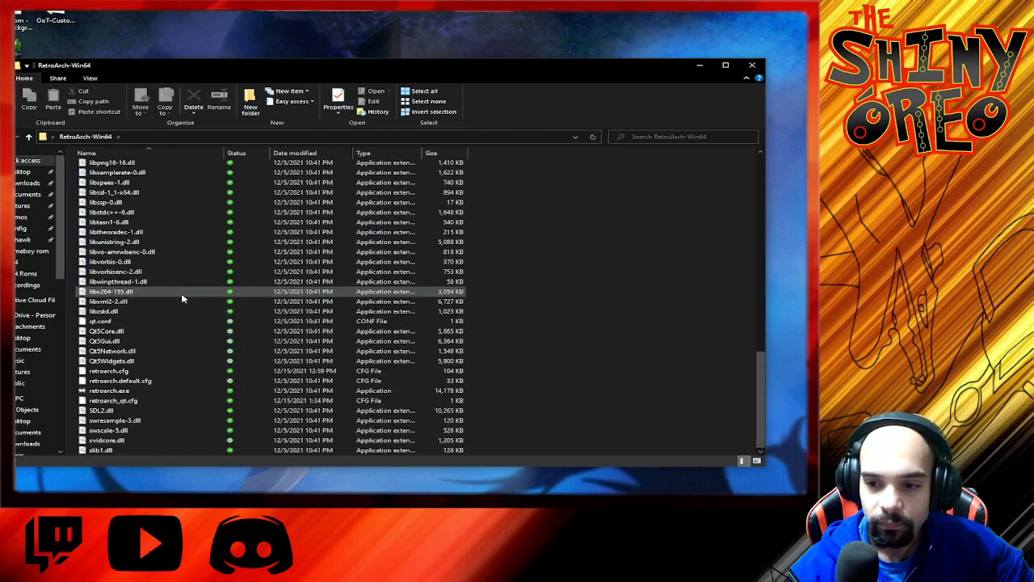
double_click(110, 392)
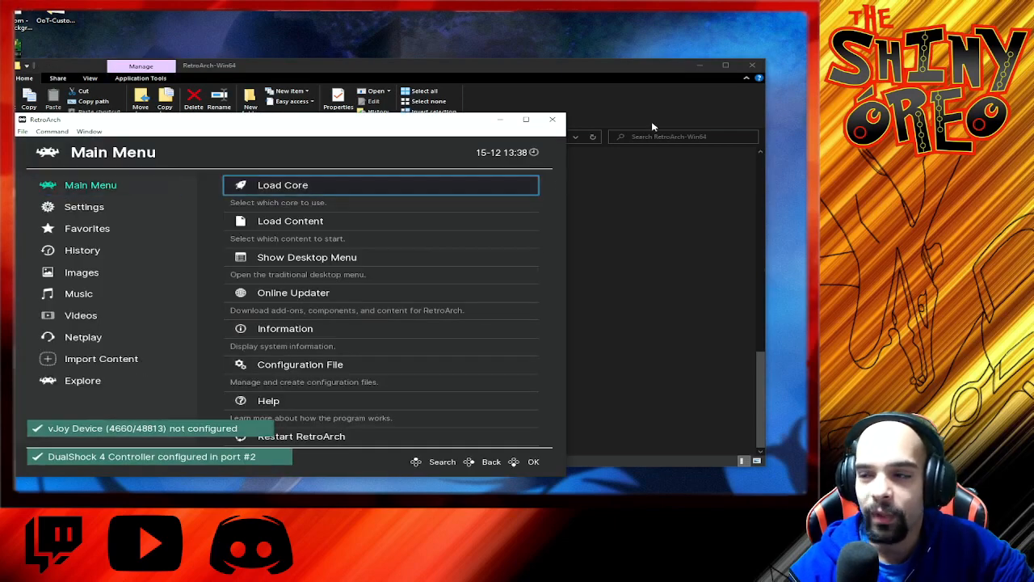
click(750, 66)
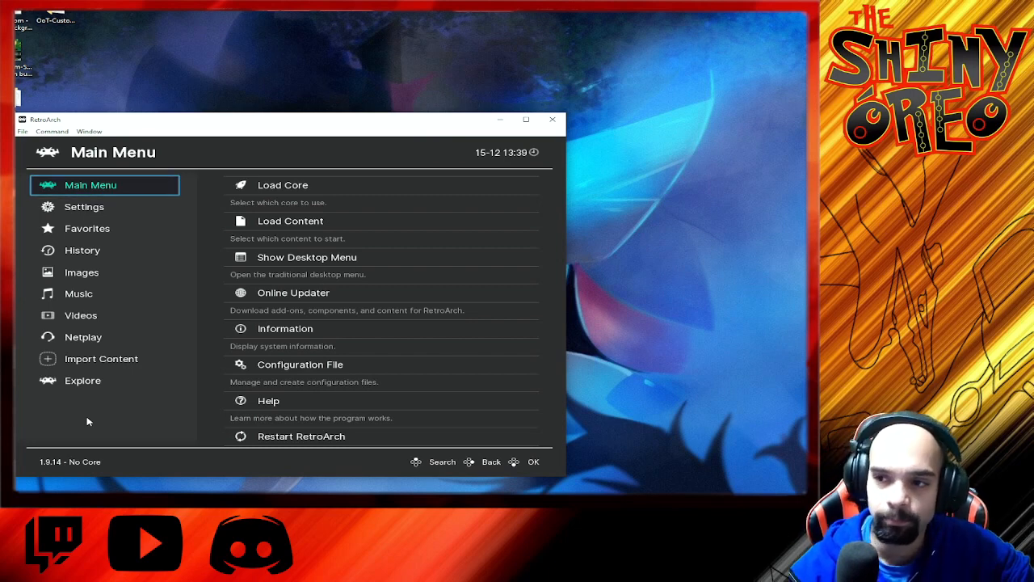
Step: Download the Nintendo 64 (Mupen64Plus-Next) core from the core downloader and return to the main menu
click(325, 186)
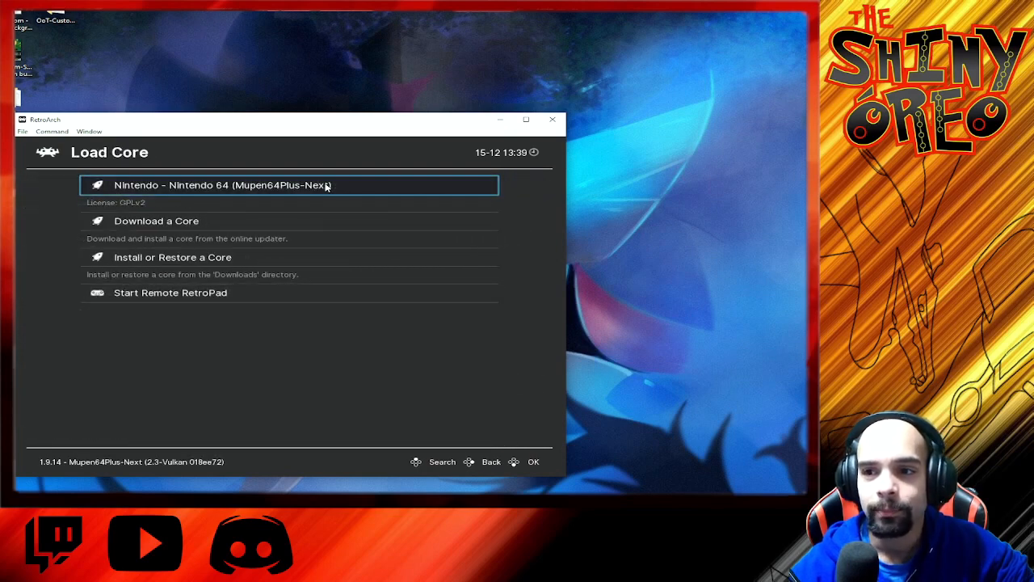
click(229, 227)
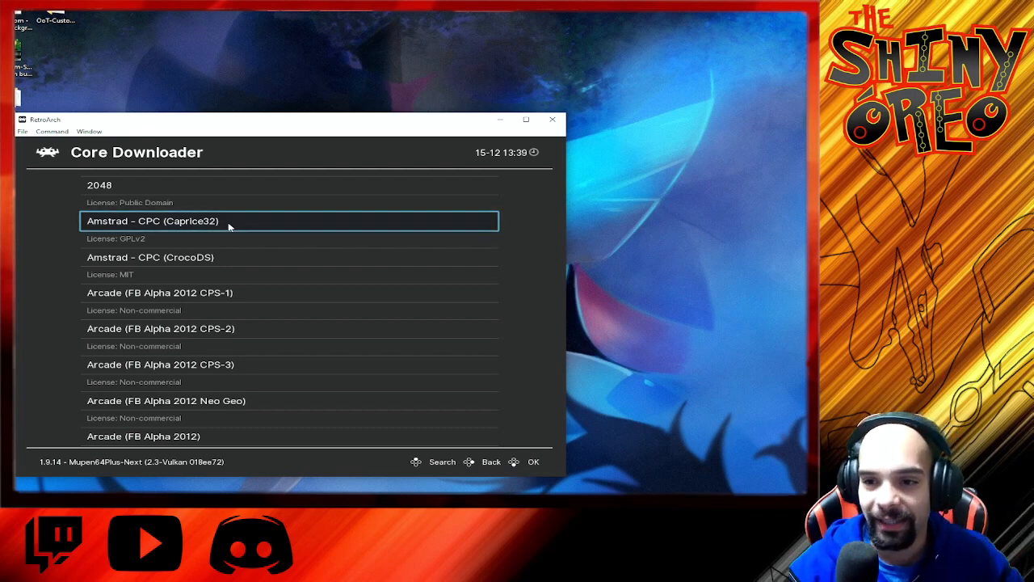
key(Down)
key(Down)
key(Down)
key(Down)
key(Down)
key(Down)
key(Down)
key(Down)
key(Down)
key(Down)
key(Down)
key(Down)
key(Down)
key(Down)
key(Down)
key(Down)
key(Down)
key(Down)
key(Down)
key(Down)
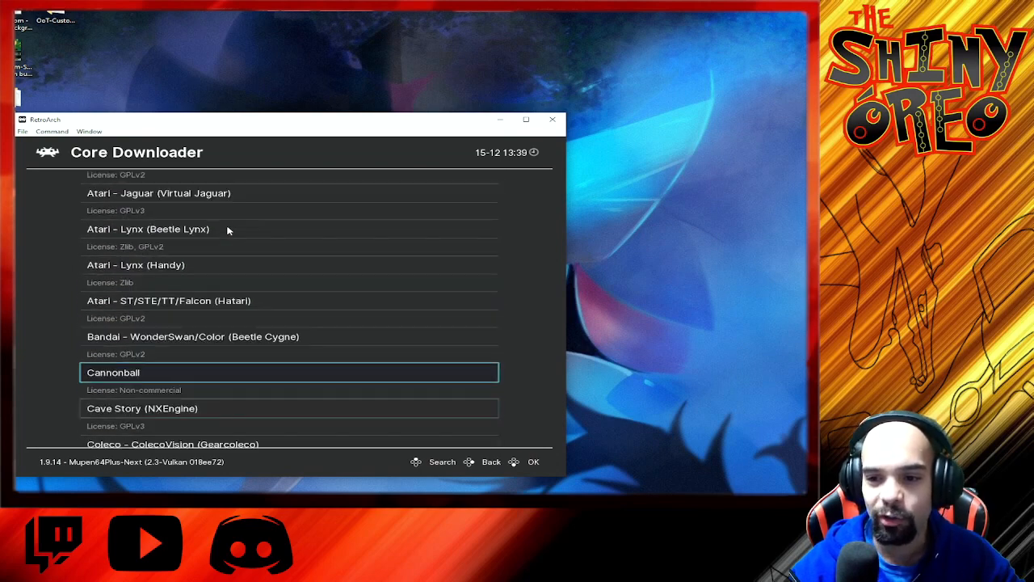
key(Down)
key(Down)
key(Down)
key(Down)
key(Down)
key(Down)
key(Down)
key(Down)
key(Down)
key(Down)
key(Down)
key(Down)
key(Down)
key(Down)
key(Down)
key(Down)
key(Down)
key(Down)
key(Down)
key(Down)
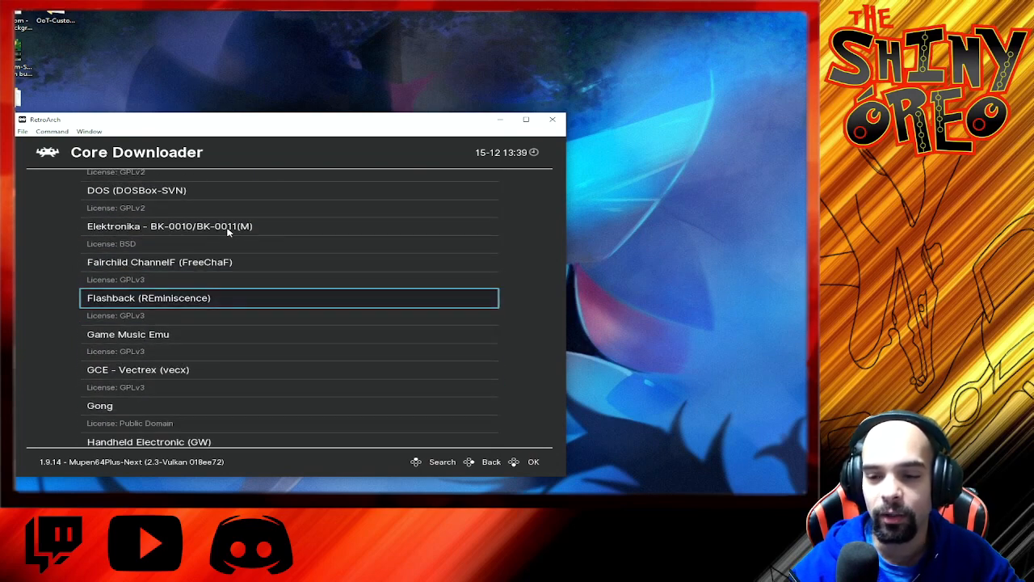
key(Down)
key(Down)
key(Down)
key(Down)
key(Down)
key(Down)
key(Down)
key(Down)
key(Down)
key(Down)
key(Down)
key(Down)
key(Down)
key(Down)
key(Down)
key(Down)
key(Down)
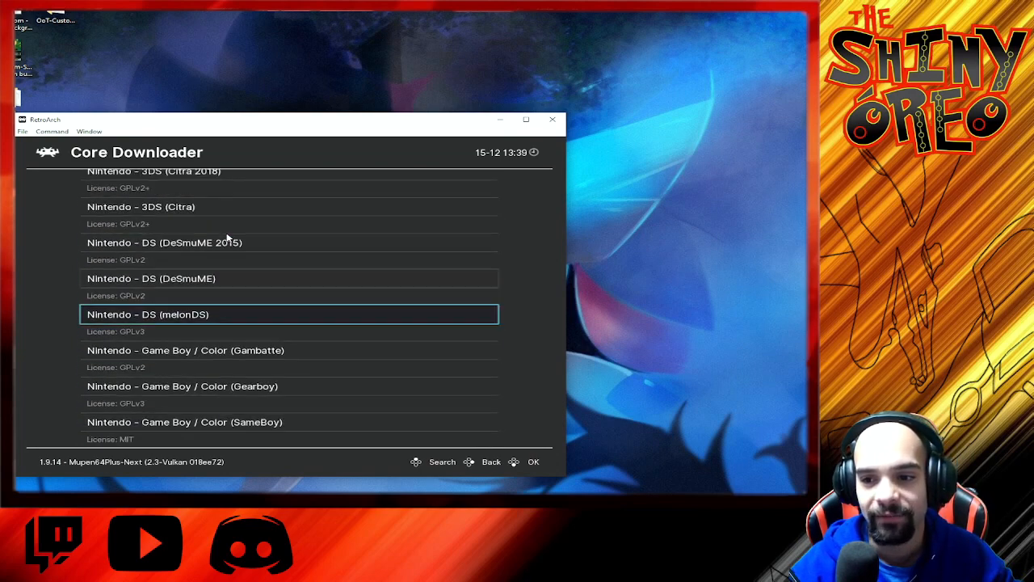
key(Down)
key(Down)
key(Down)
key(Down)
key(Down)
key(Down)
key(Down)
key(Down)
key(Down)
key(Down)
key(Down)
key(Down)
key(Down)
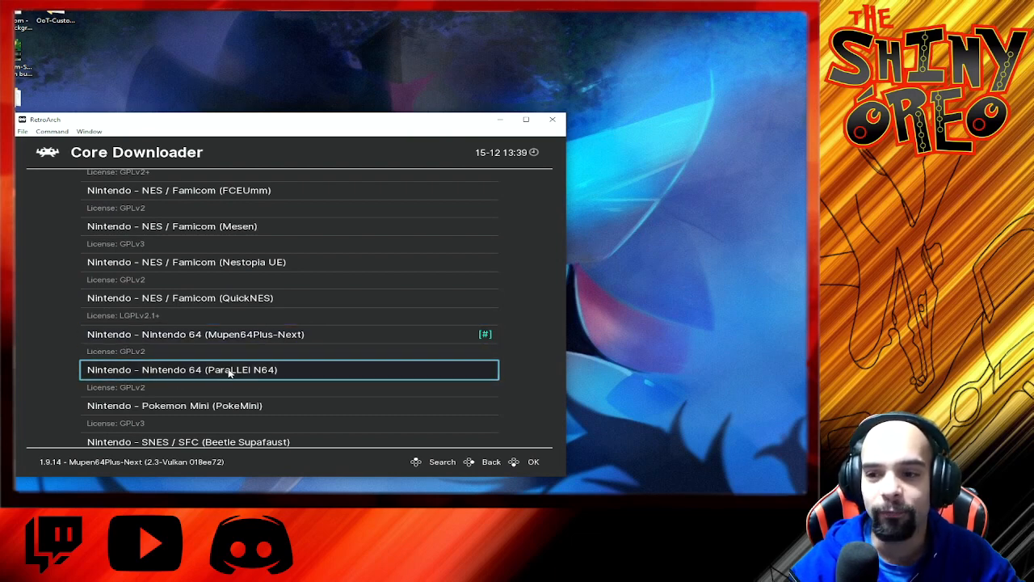
click(182, 340)
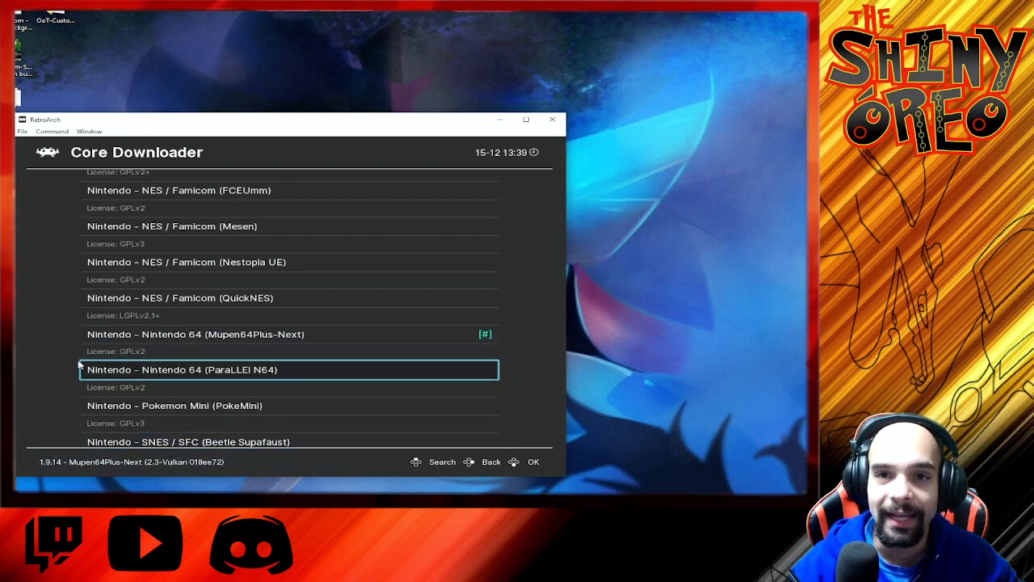
click(490, 462)
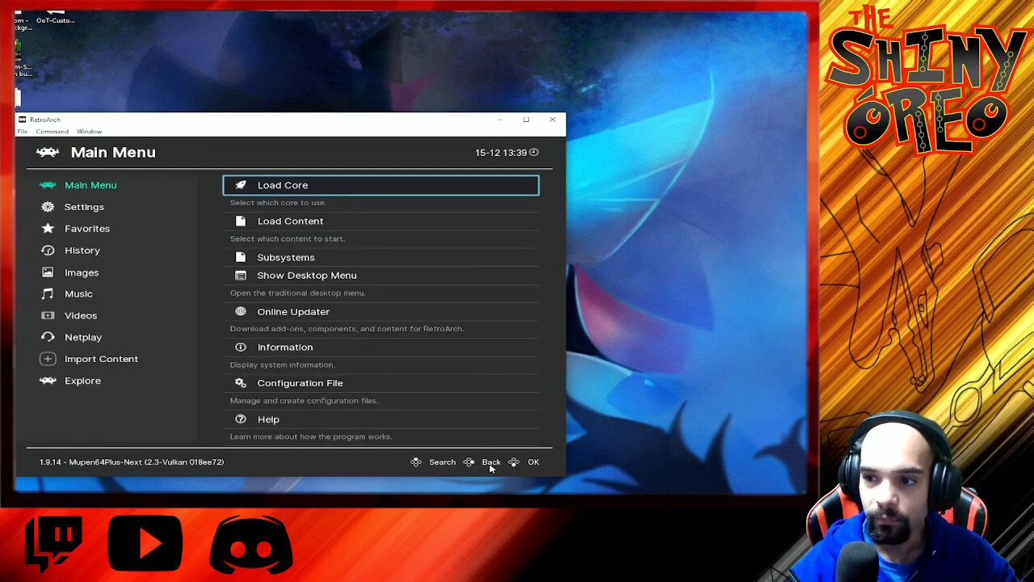
click(491, 462)
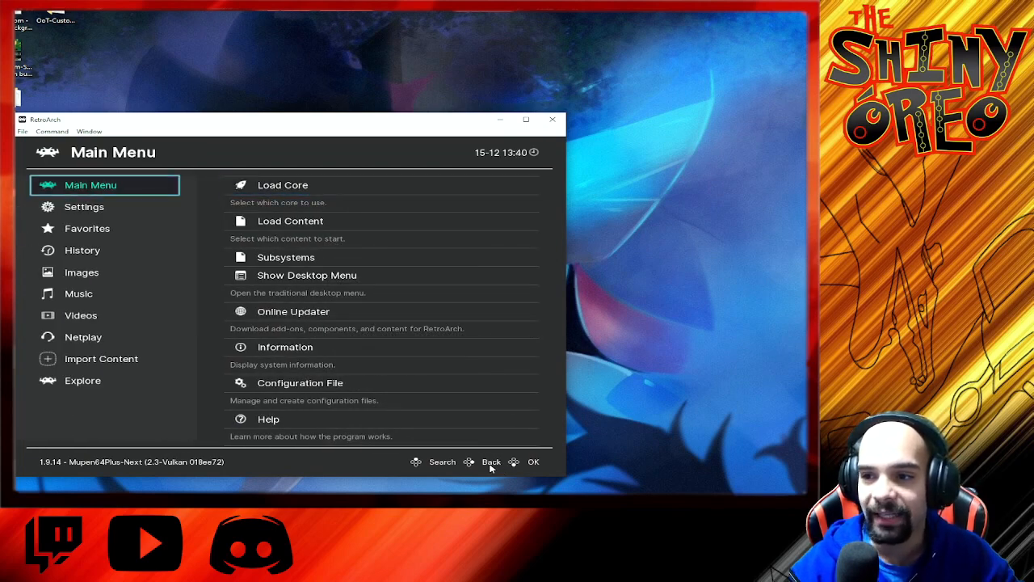
Step: Open the Port 1 Controls in the input settings
click(84, 208)
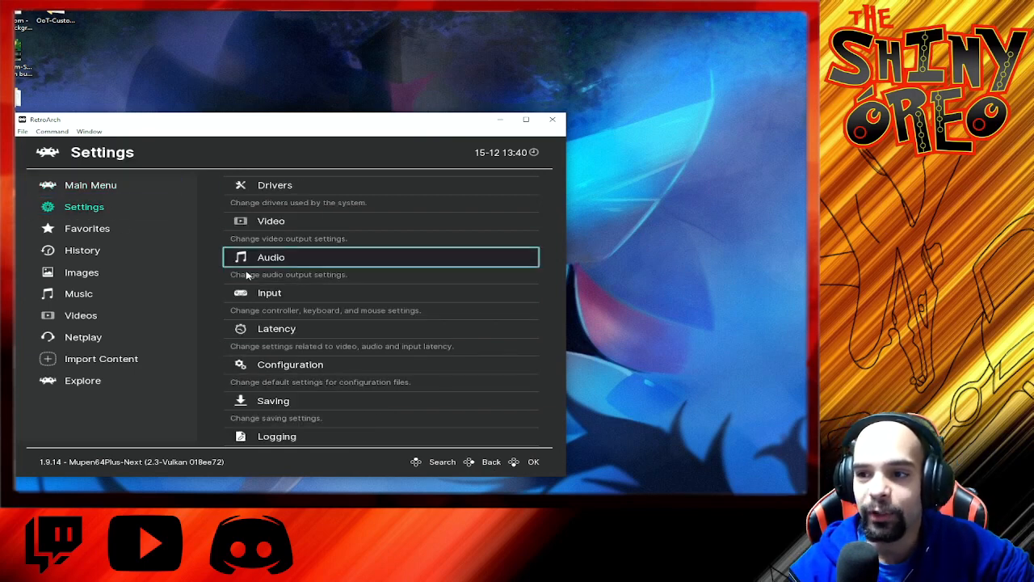
click(272, 295)
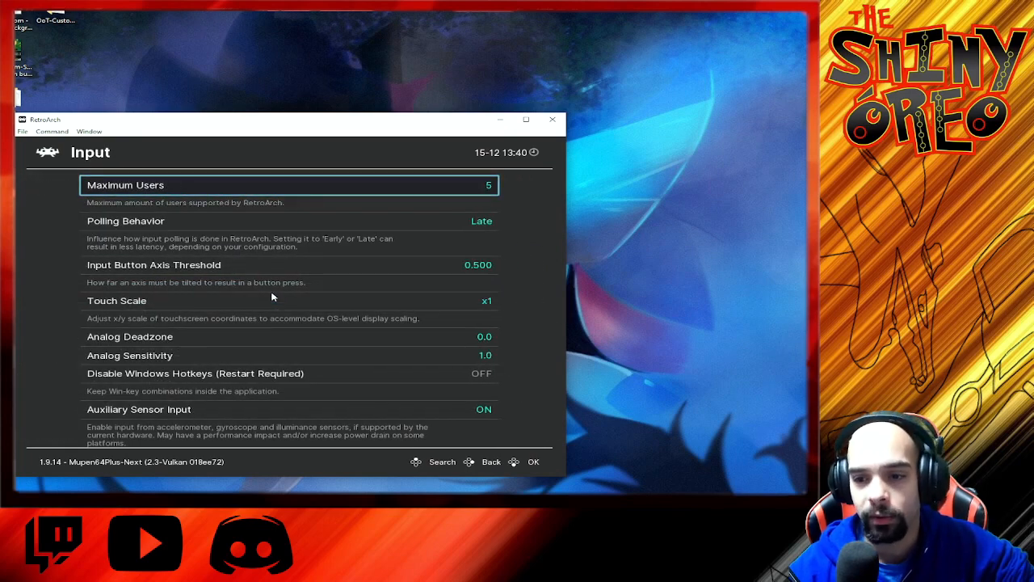
scroll(55, 309, down, 7)
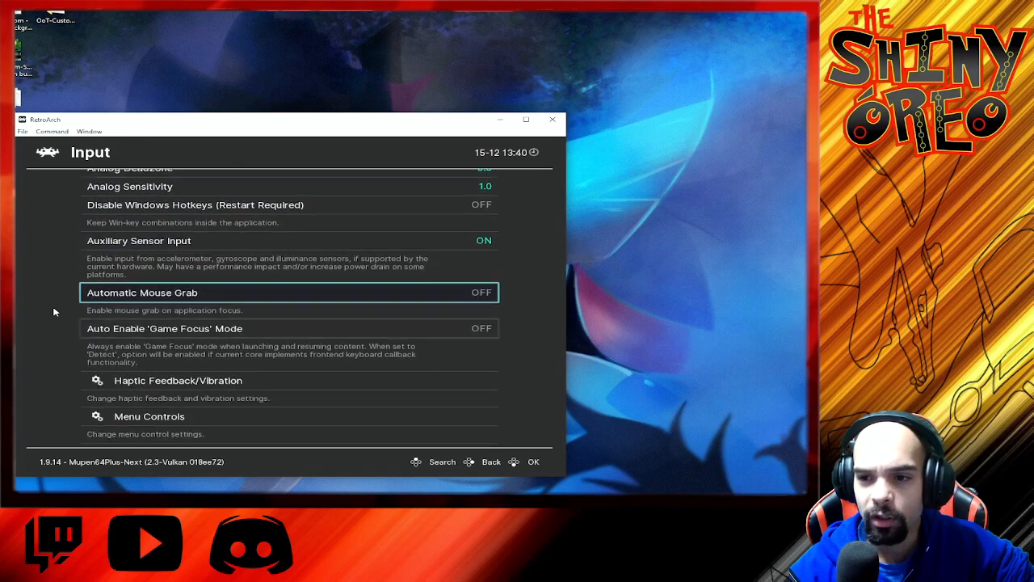
scroll(55, 312, down, 7)
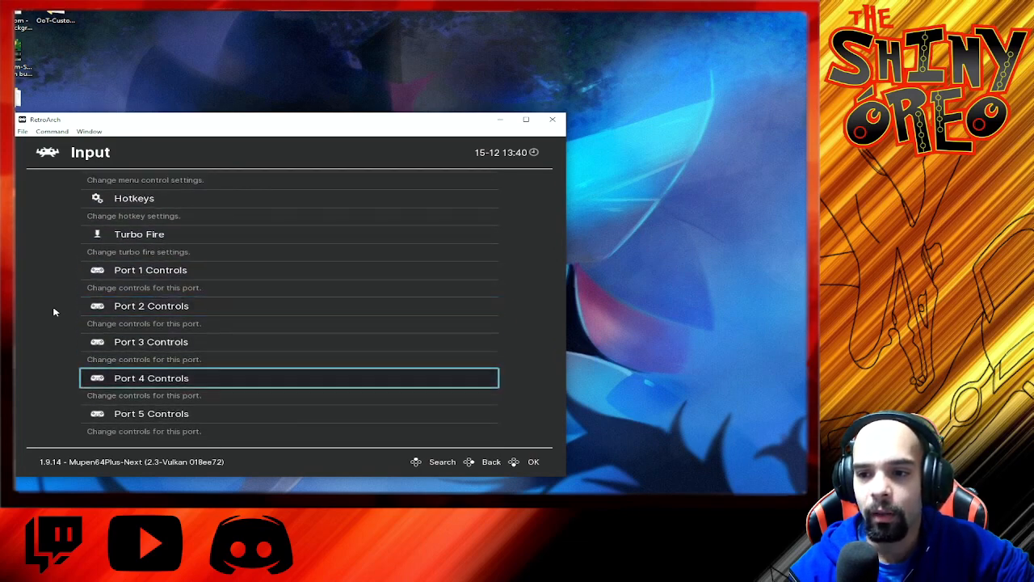
scroll(55, 311, up, 3)
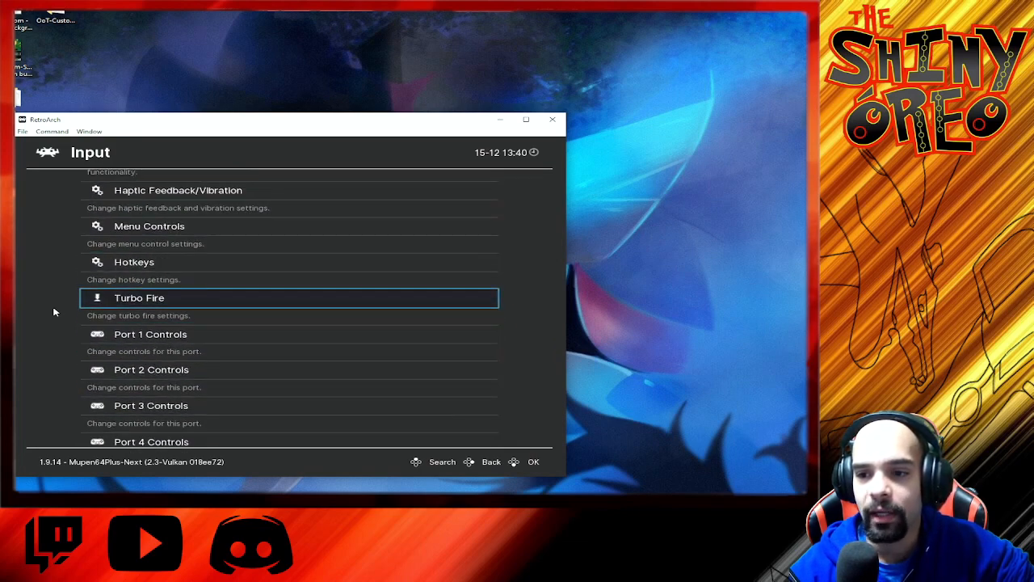
click(174, 337)
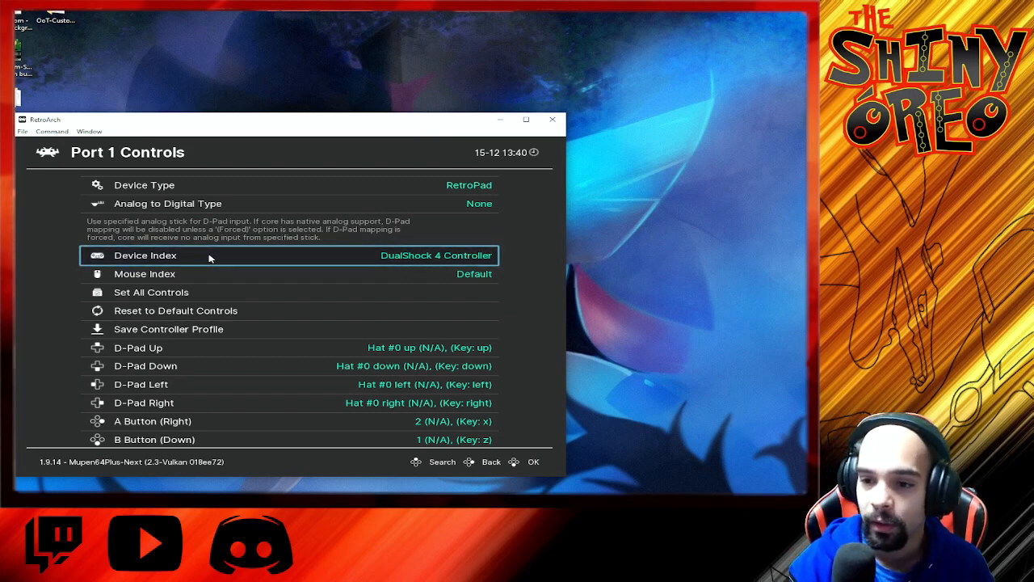
Step: Rebind the D-Pad Up control of port 1 to the up direction
scroll(227, 351, down, 2)
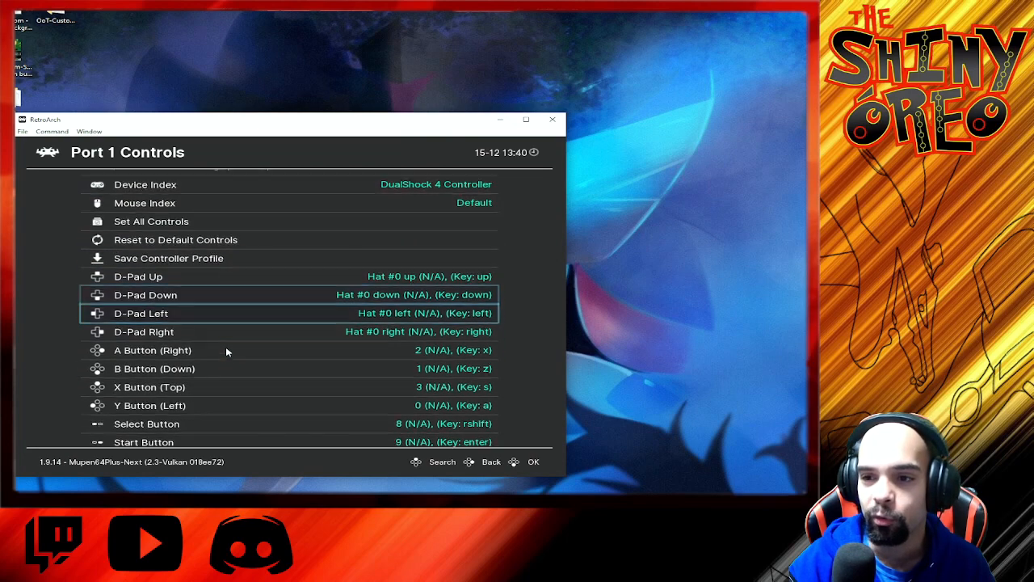
scroll(227, 351, down, 2)
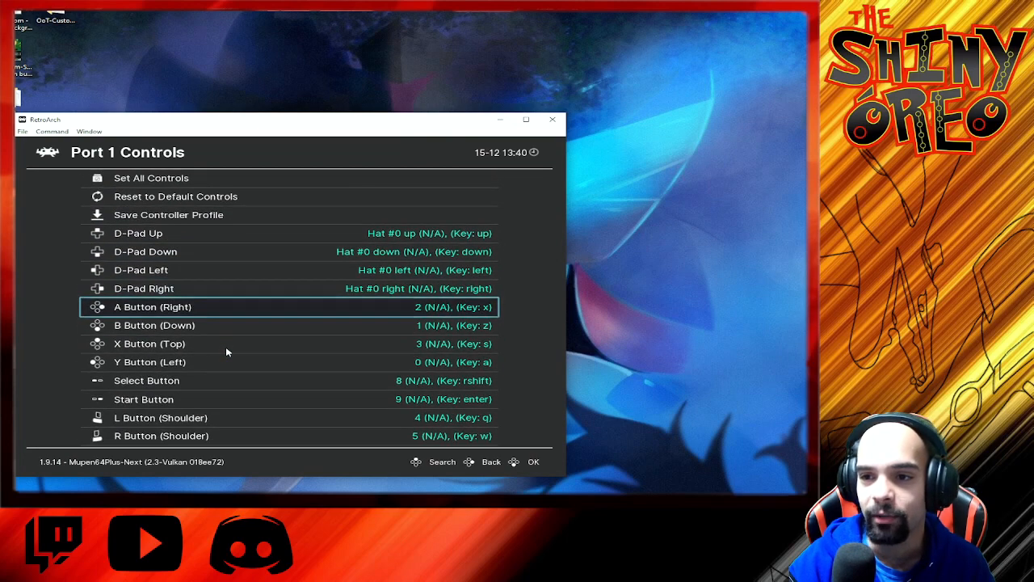
click(177, 235)
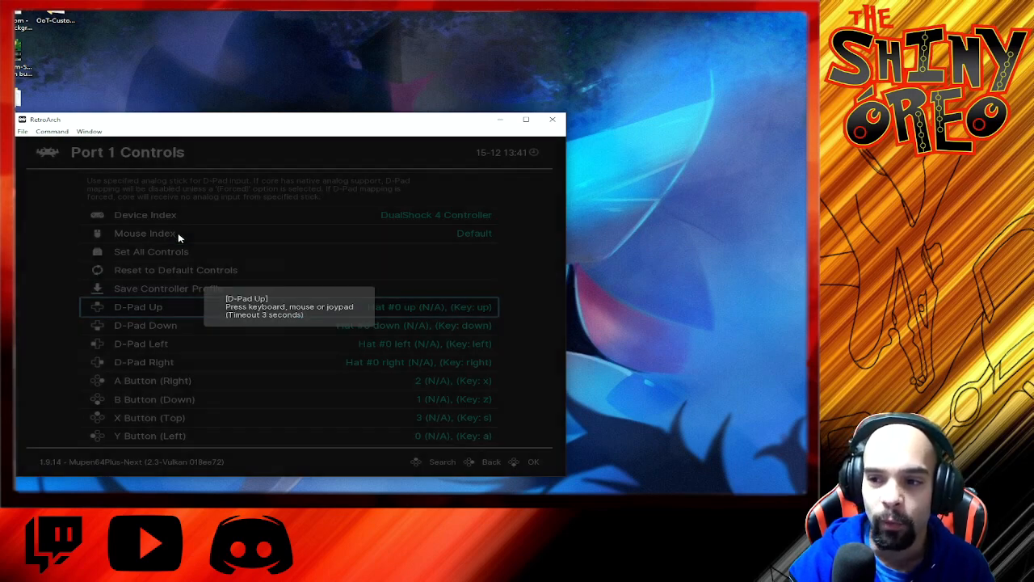
key(Up)
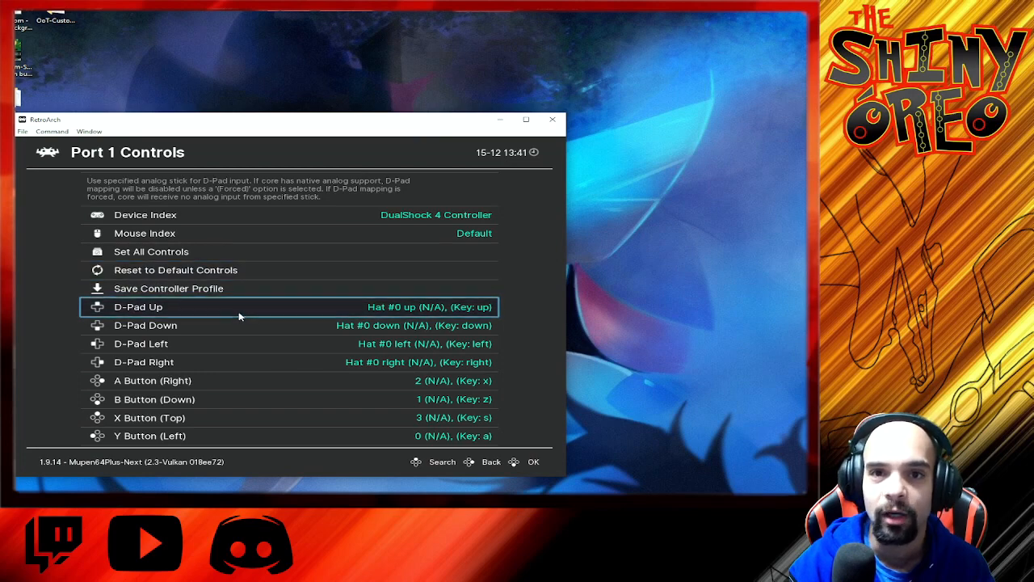
Step: Review the remaining port 1 button, analog and gun bindings down to Turbo
scroll(239, 316, down, 7)
scroll(239, 316, down, 16)
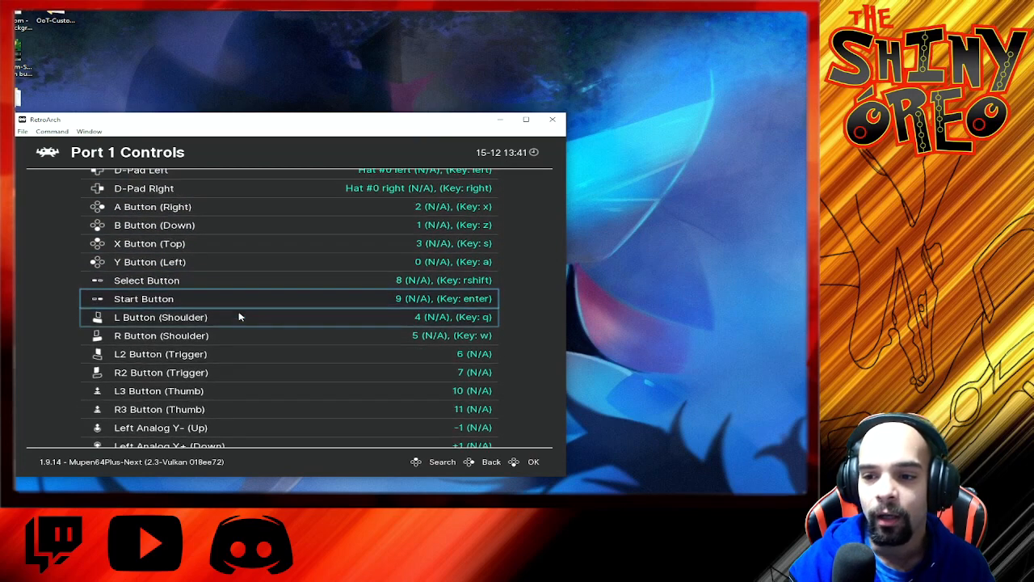
scroll(239, 316, down, 8)
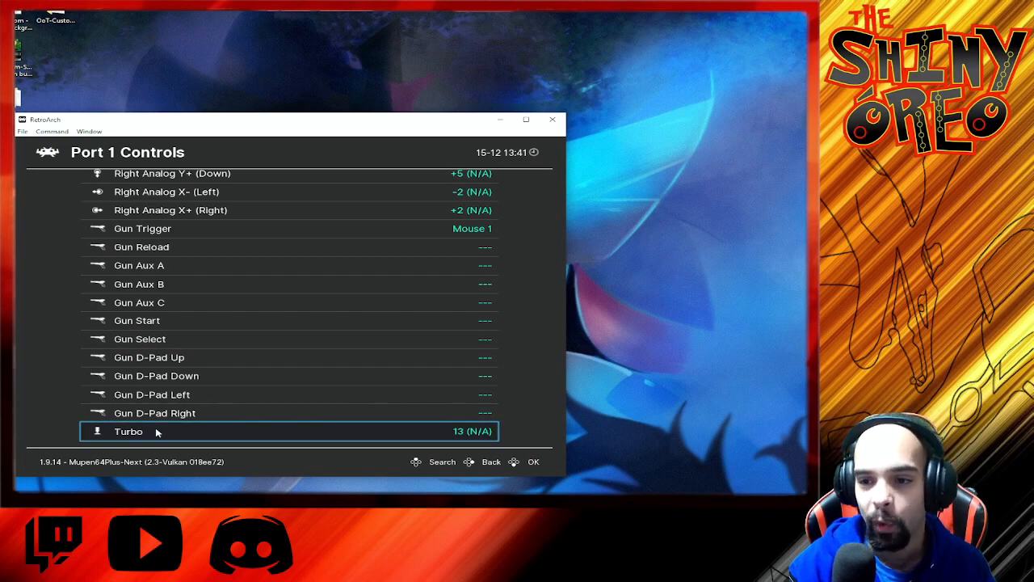
Step: Go back to the D-Pad bindings of port 1 and open the D-Pad Down control for rebinding
scroll(156, 428, up, 10)
scroll(157, 425, up, 20)
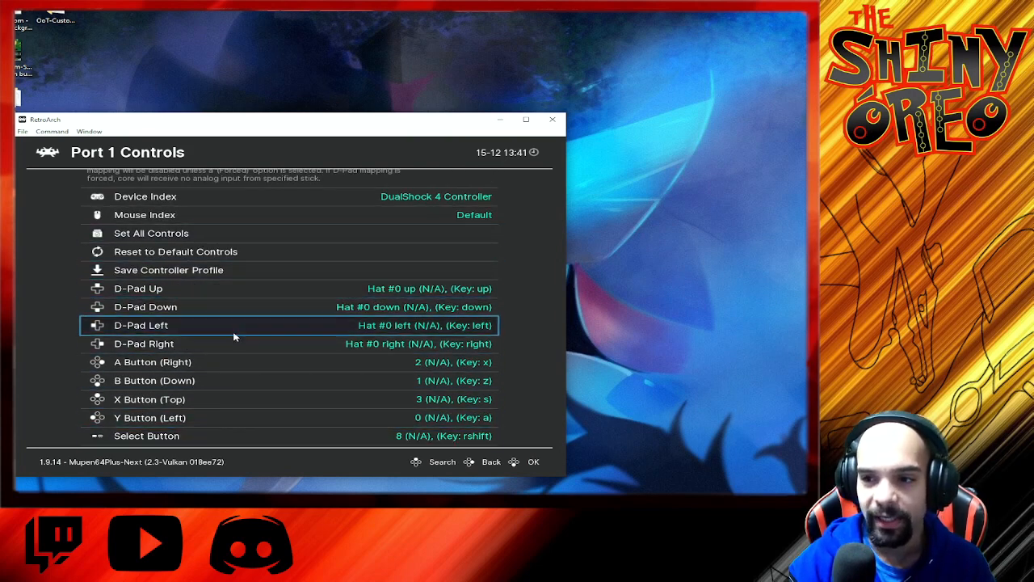
click(227, 308)
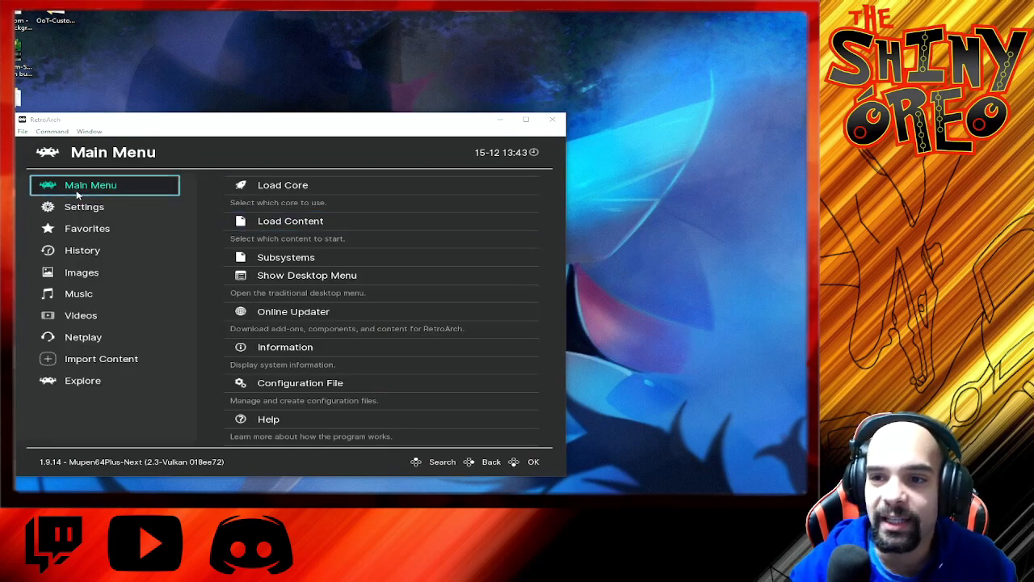
Step: Show the desktop menu, create a new playlist named N64 and open it
click(293, 276)
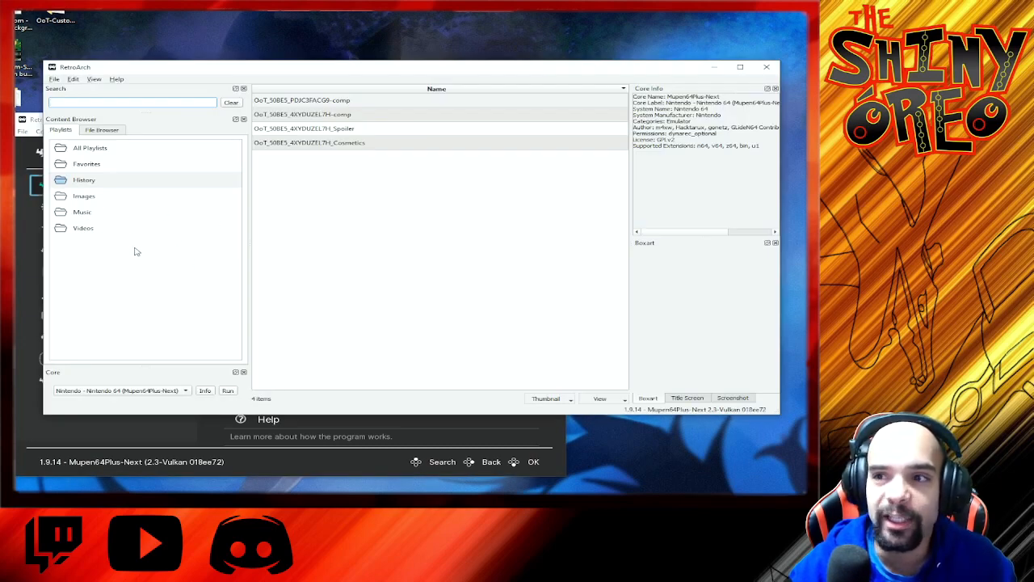
right_click(87, 266)
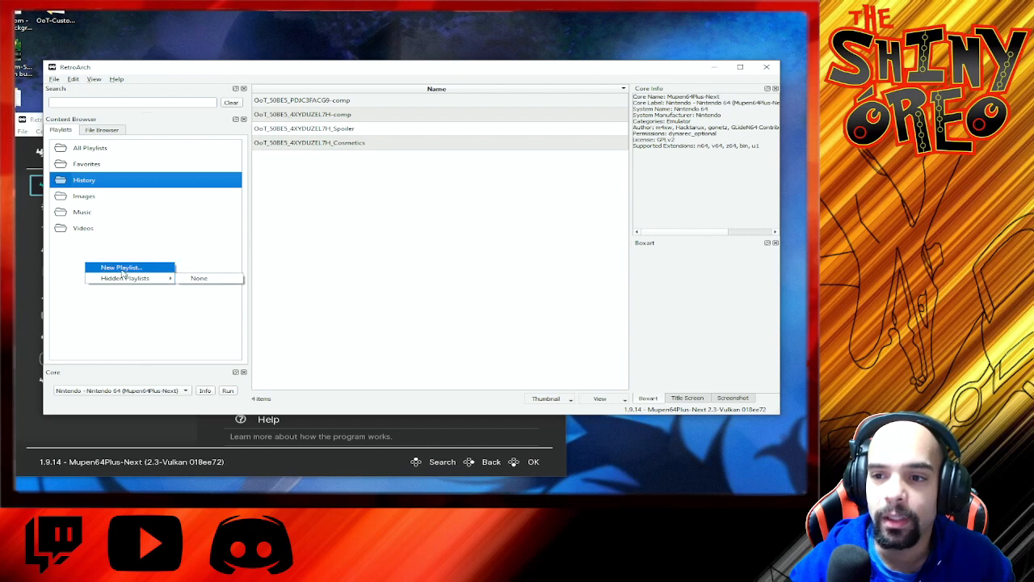
click(121, 267)
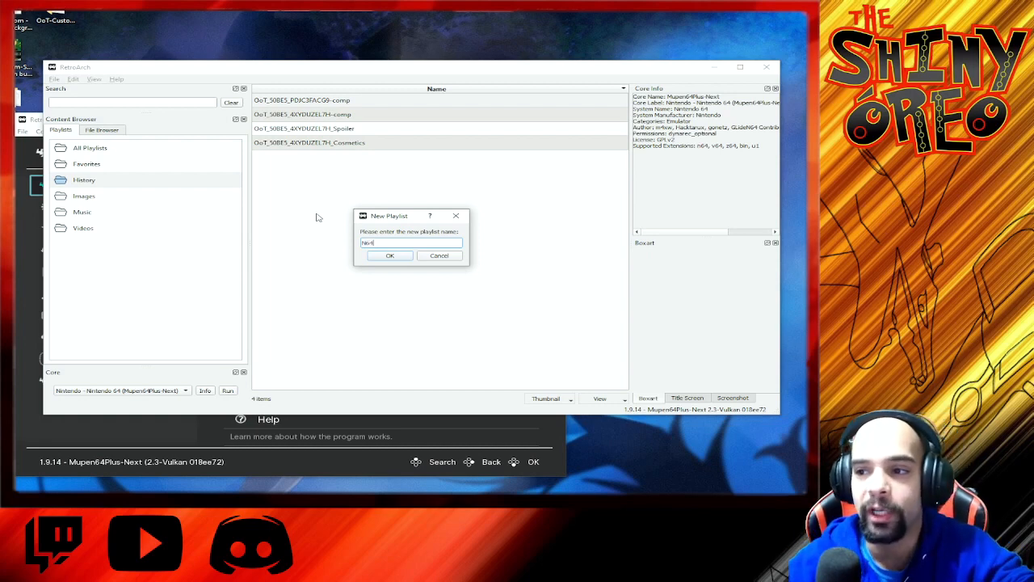
click(387, 256)
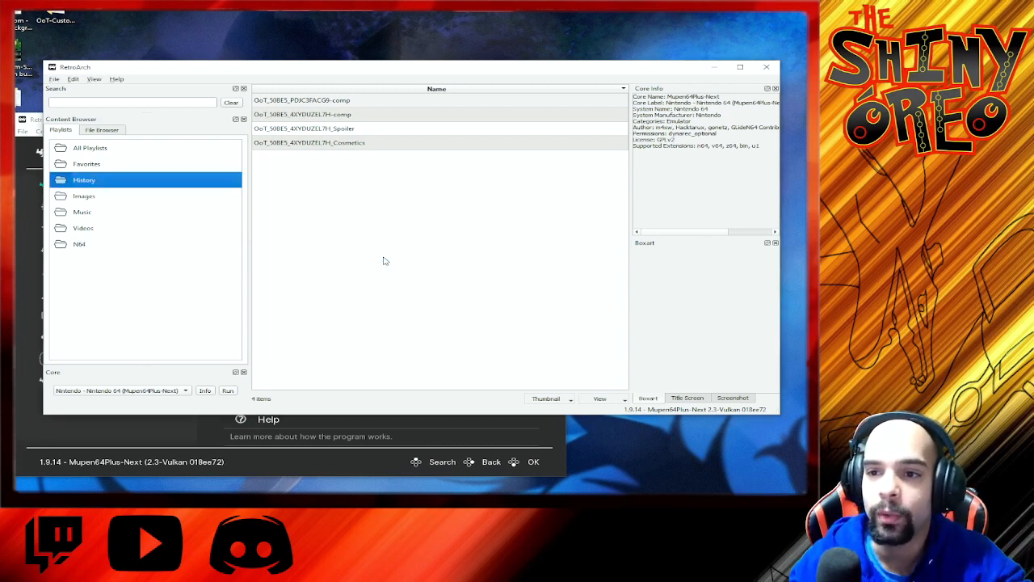
click(79, 244)
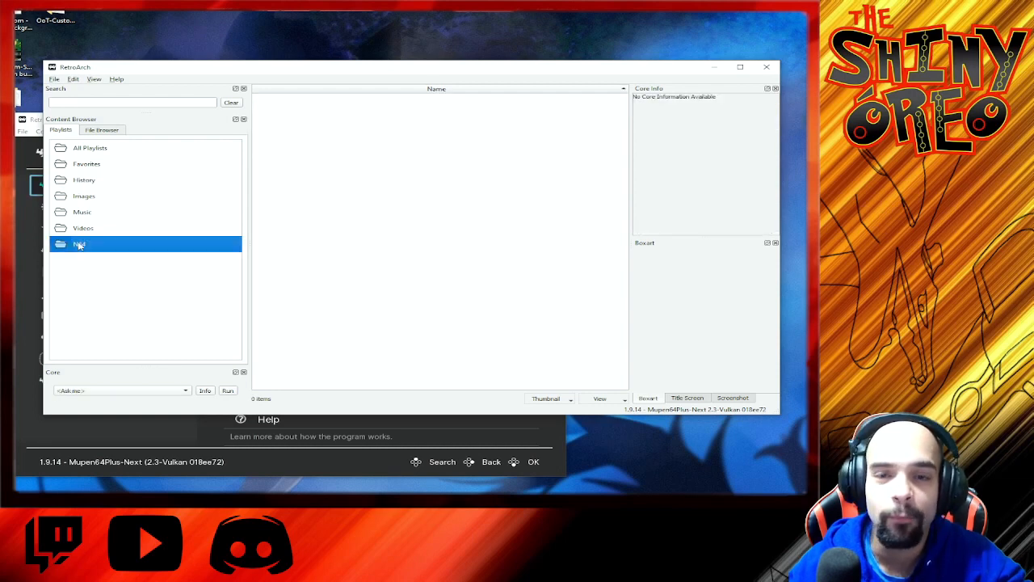
right_click(430, 187)
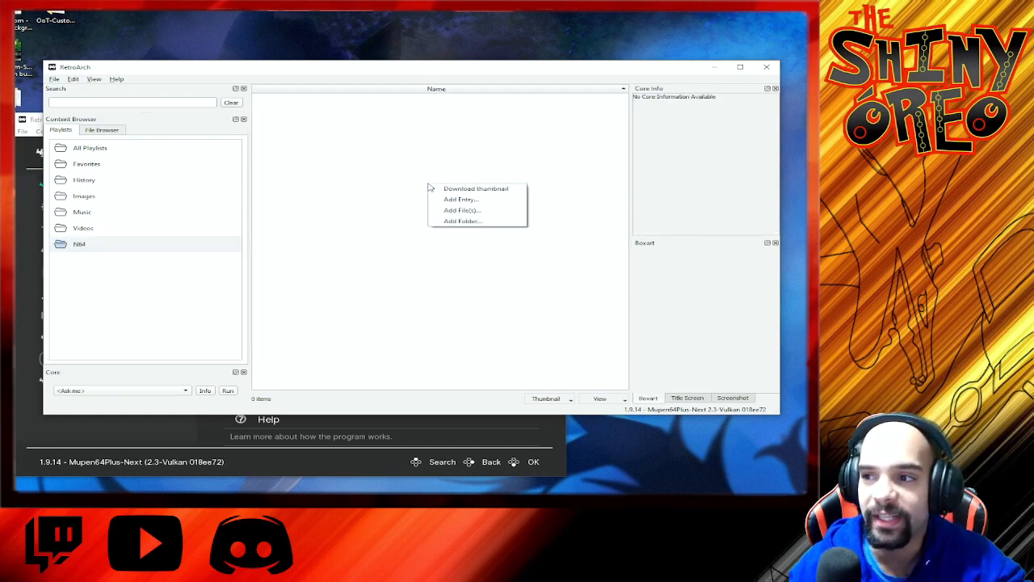
click(459, 211)
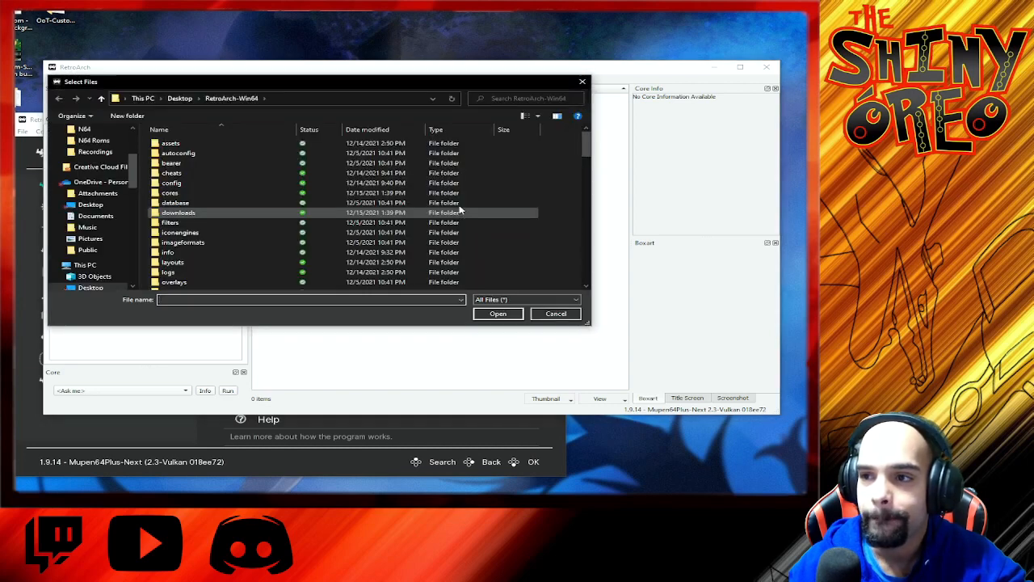
click(582, 81)
Step: Add the N64 folder from the OneDrive Desktop to the N64 playlist
right_click(323, 240)
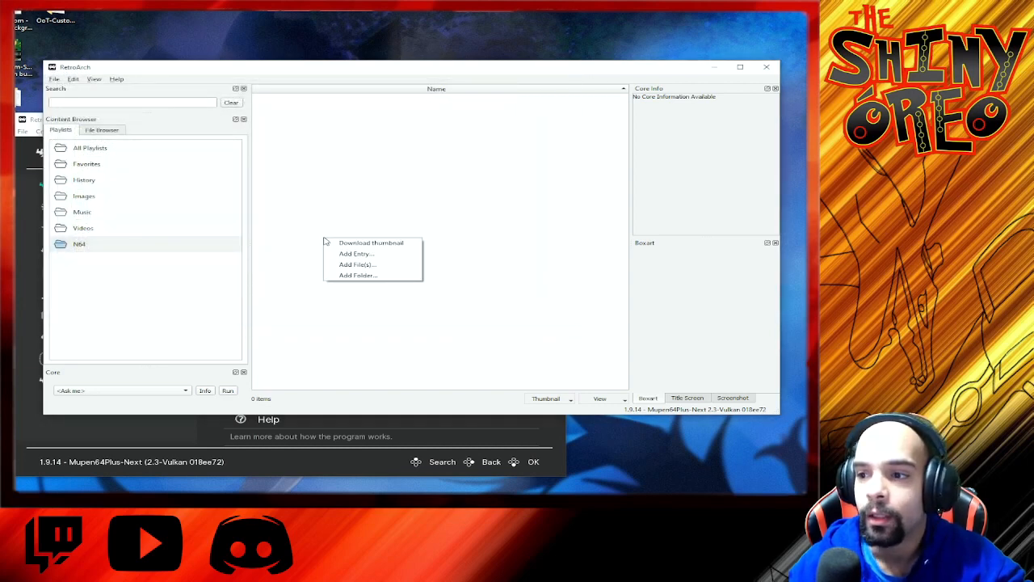
click(362, 275)
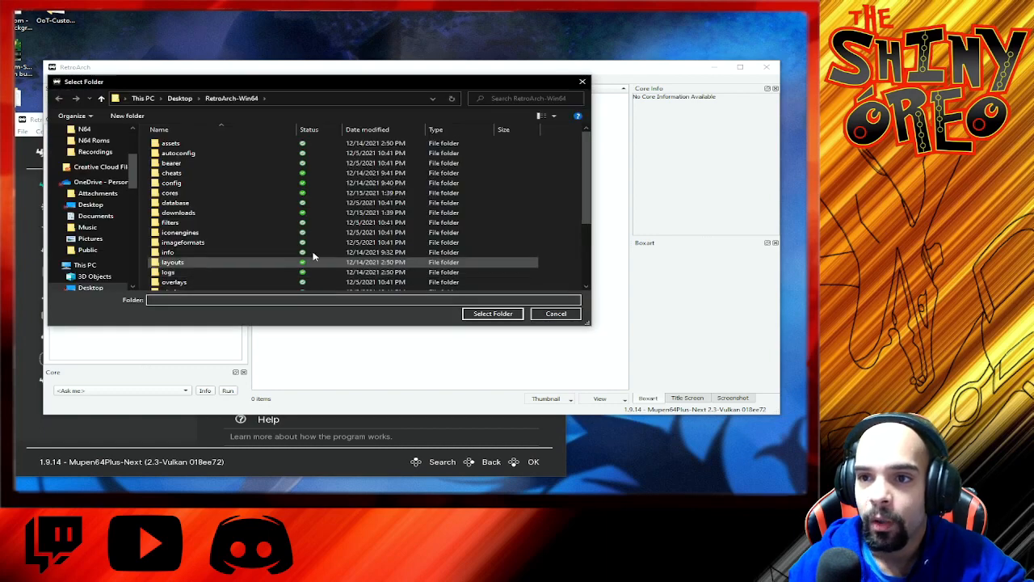
scroll(101, 174, up, 1)
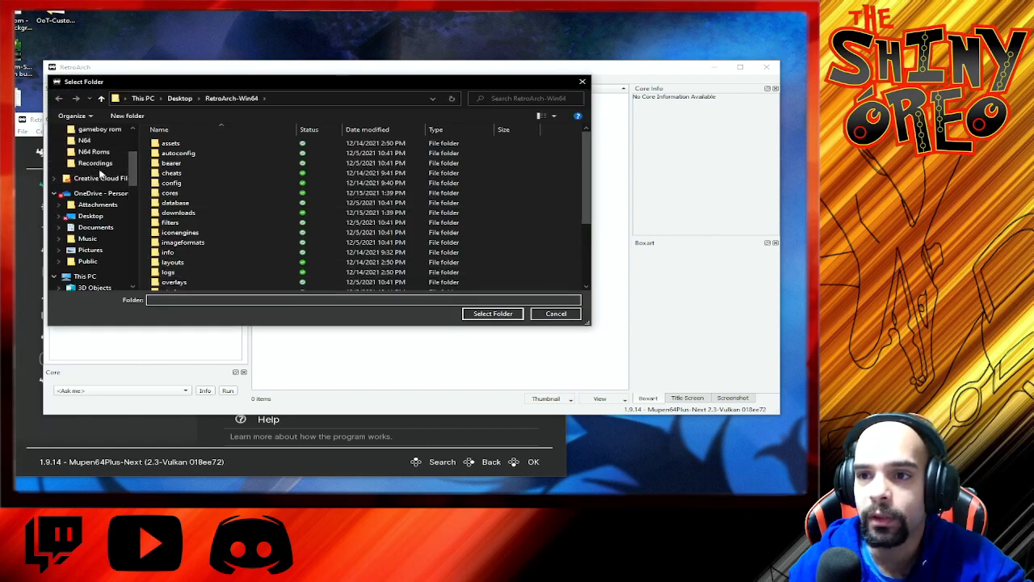
scroll(101, 174, up, 1)
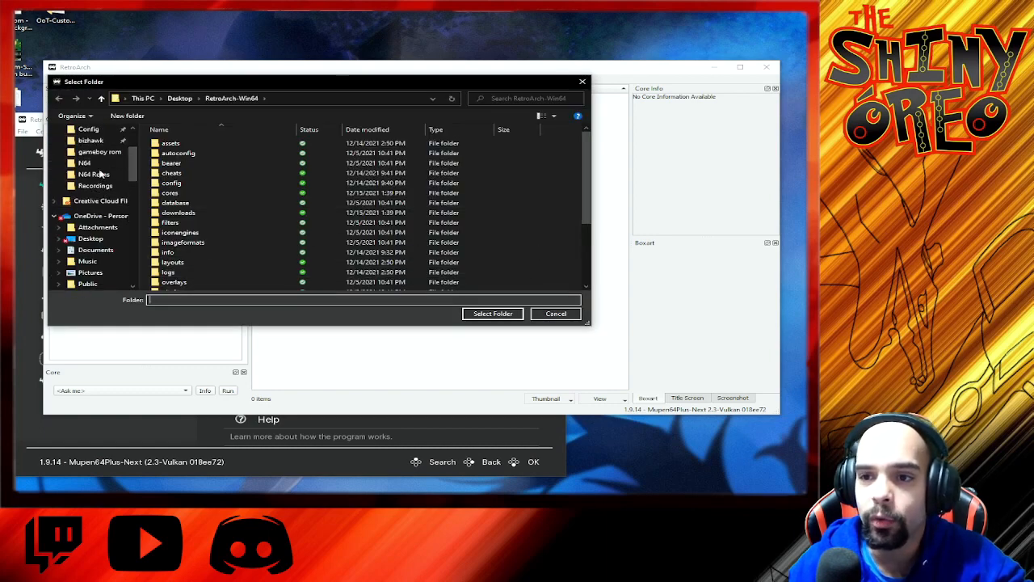
click(90, 238)
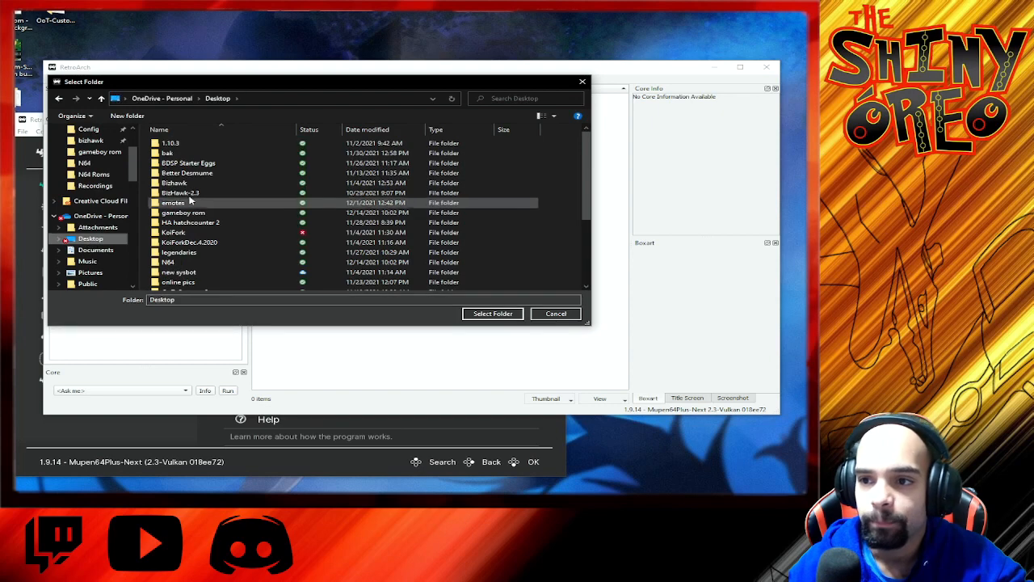
click(183, 263)
click(492, 313)
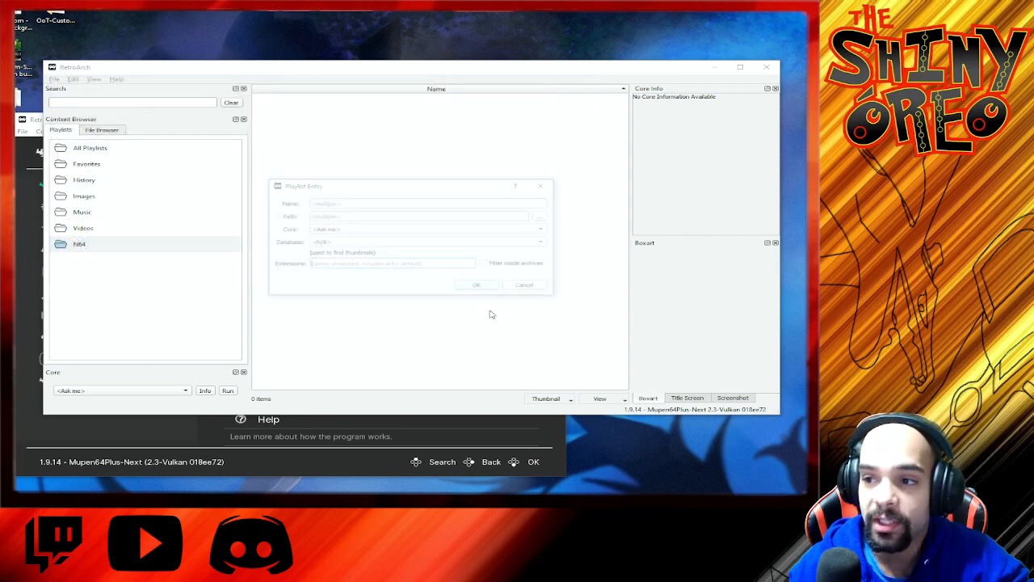
Step: Set the playlist entries' core to Mupen64Plus-Next and their database to Nintendo - Nintendo 64, and confirm the import
click(406, 230)
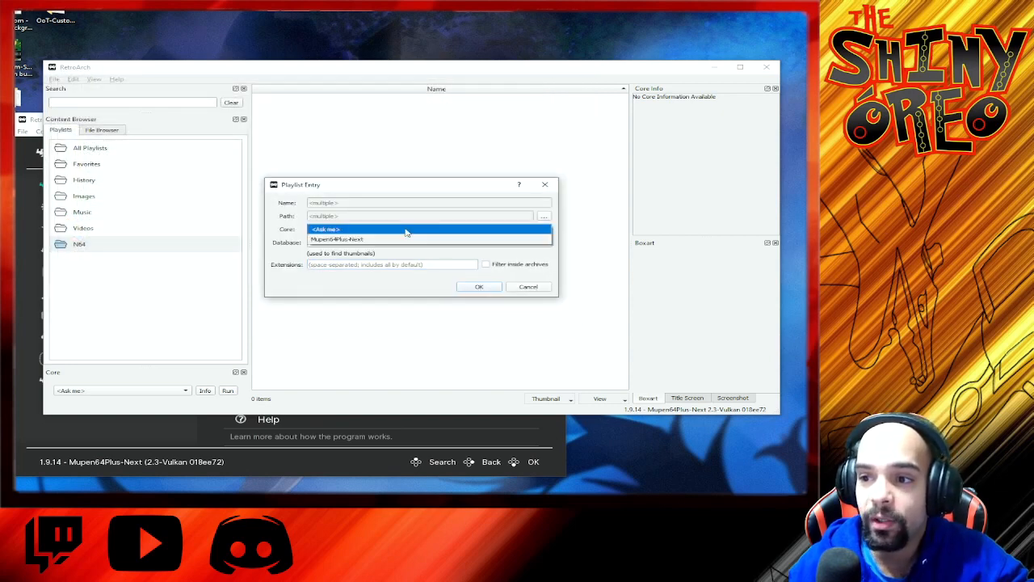
click(397, 240)
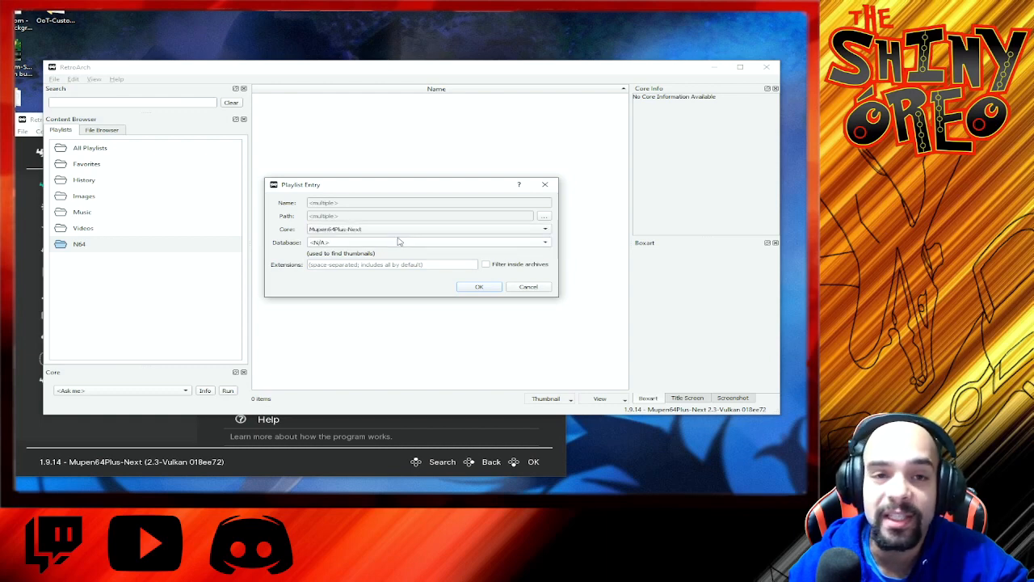
click(398, 243)
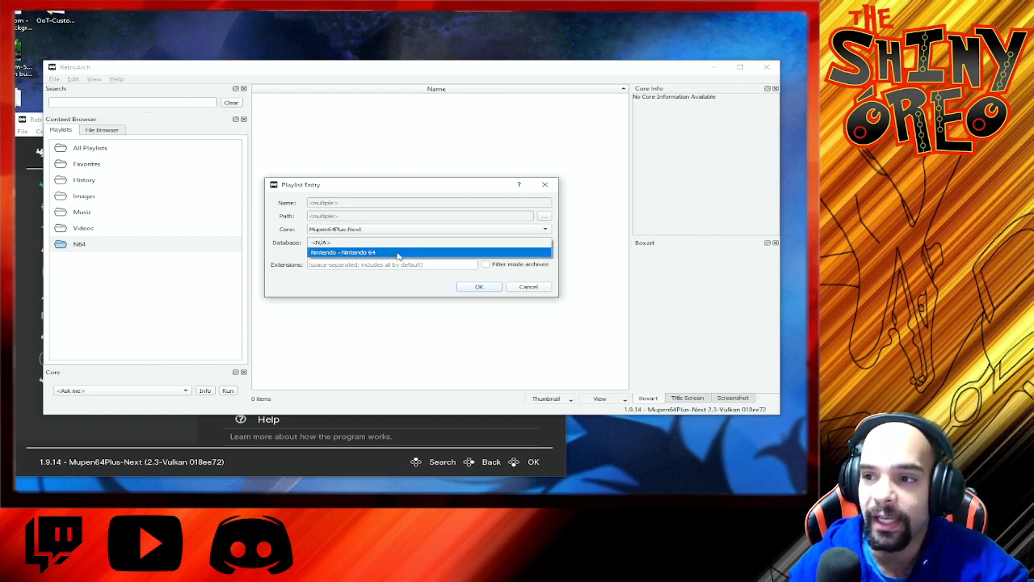
click(397, 253)
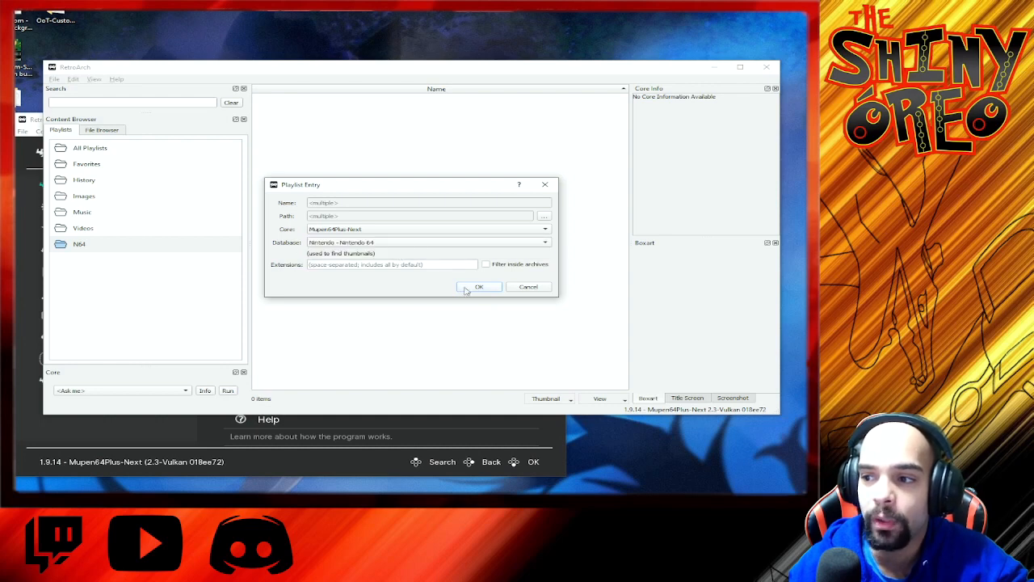
click(479, 286)
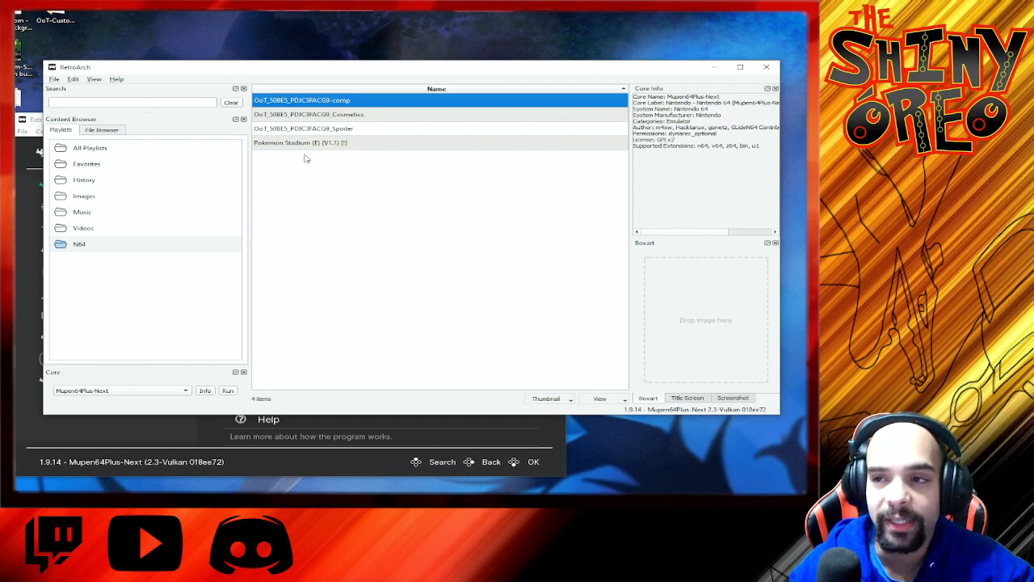
Step: Launch OoT_50BE5_PDJC3FACG9-comp from the N64 playlist and enlarge the game window to fill the screen
double_click(322, 100)
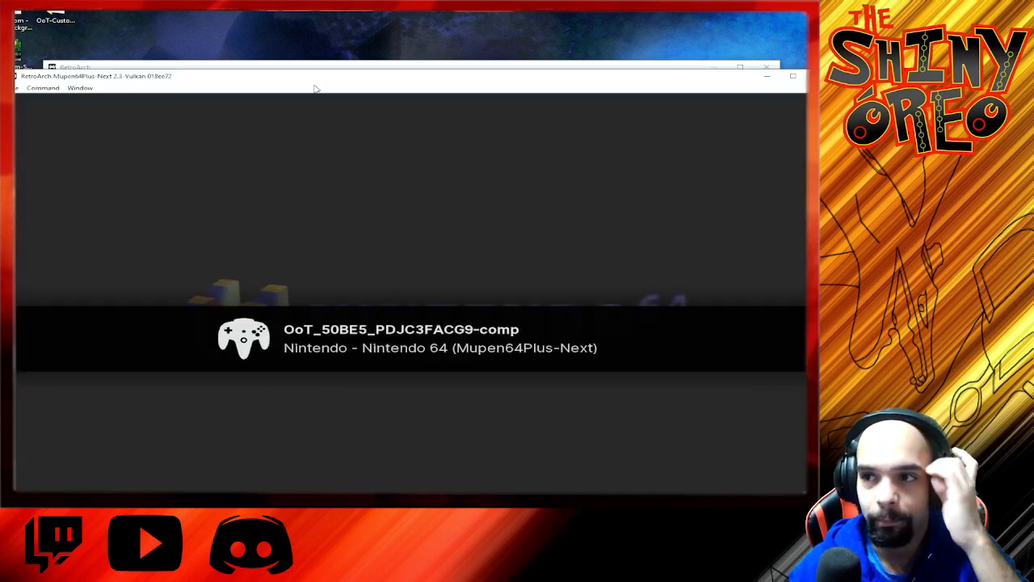
drag(312, 78, 300, 14)
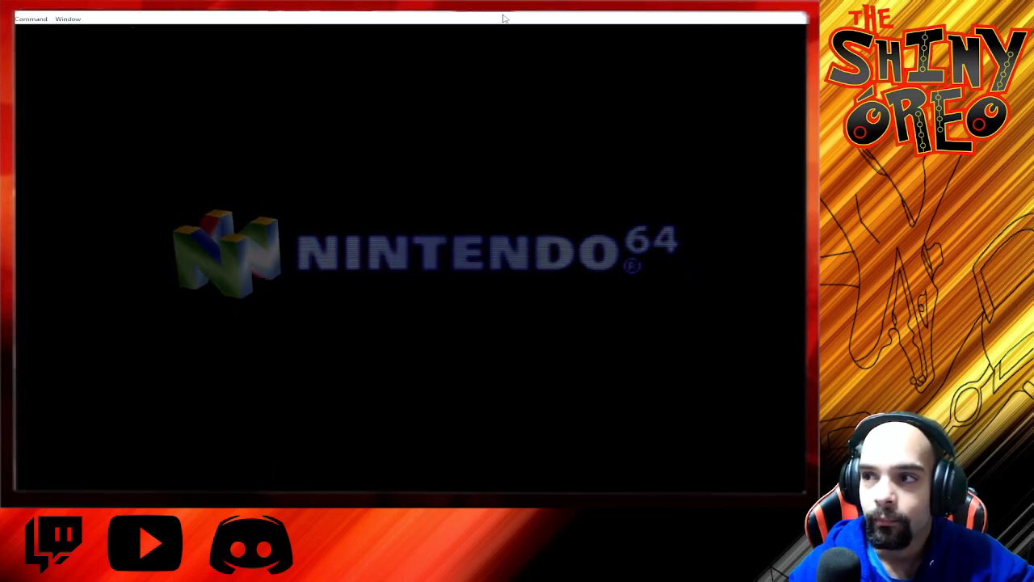
click(782, 7)
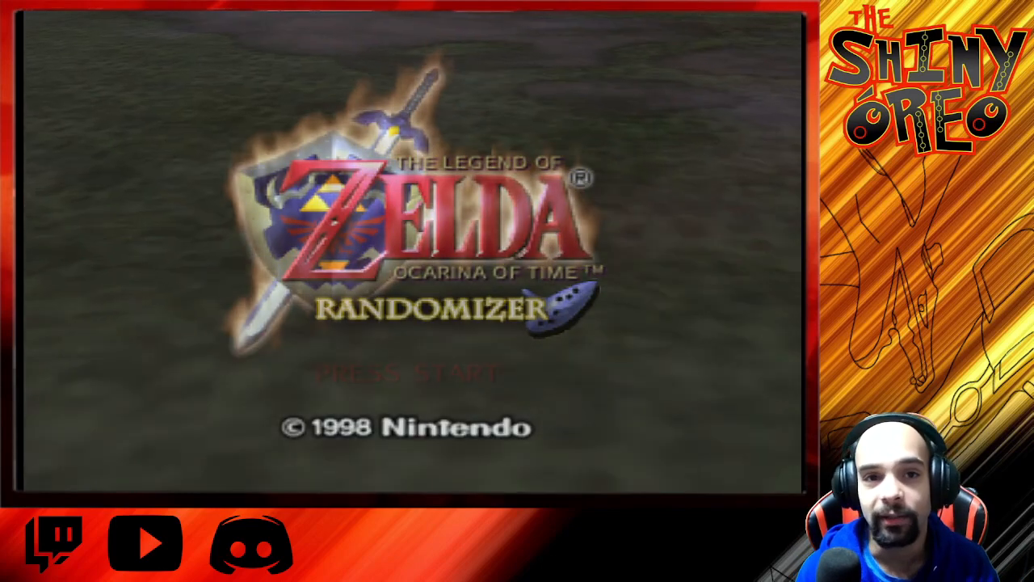
Step: Start the game from its title screen and open the File 1 save
key(Return)
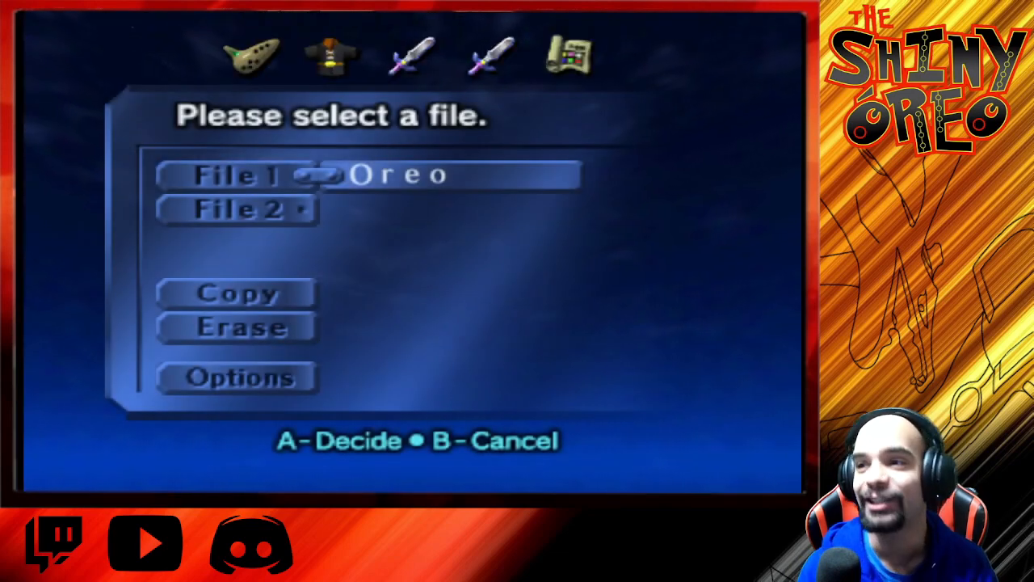
key(Return)
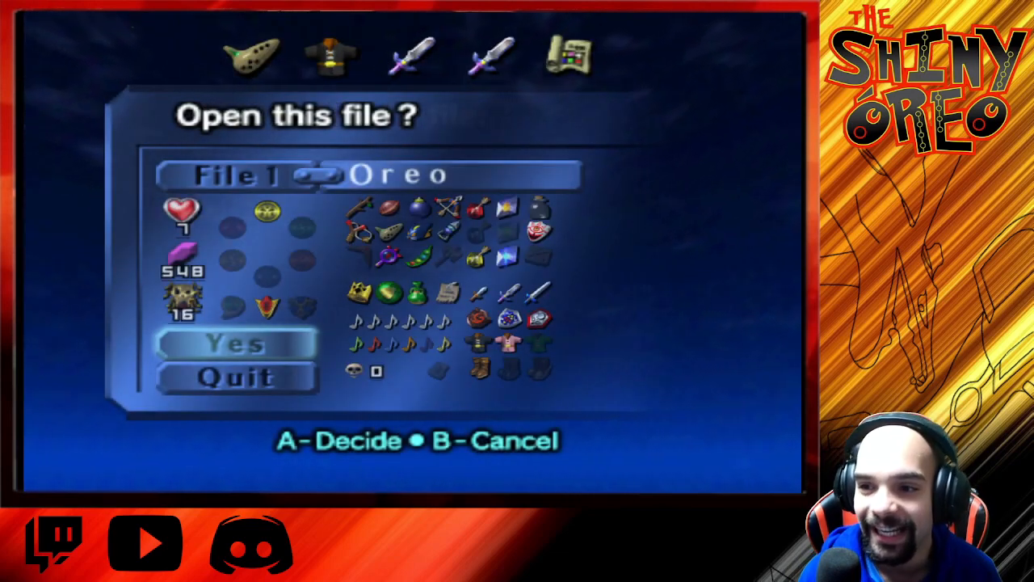
key(Return)
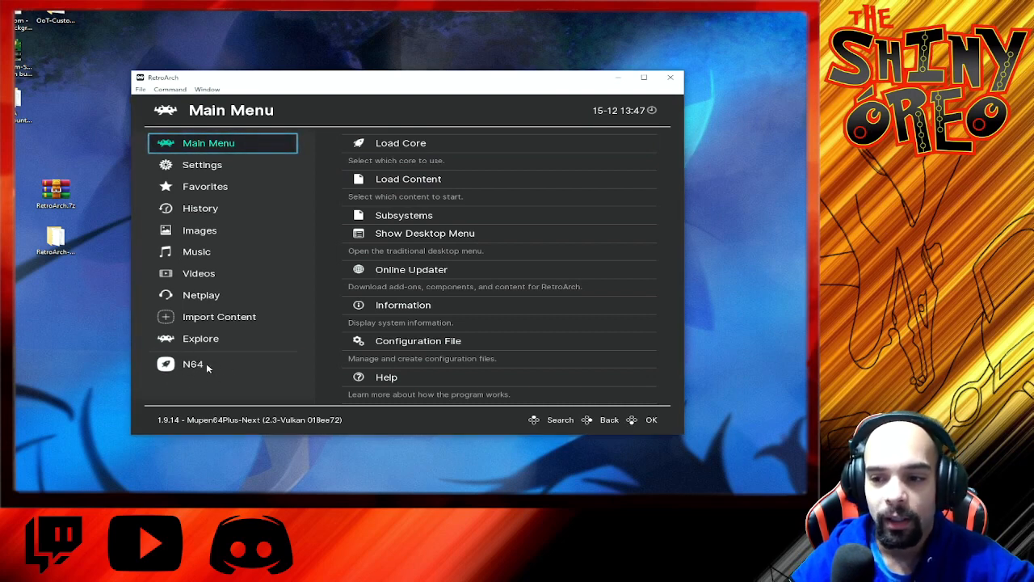
Step: Run OoT_50BE5_PDJC3FACG9-comp from the N64 playlist in the main menu and reposition the game window
click(202, 364)
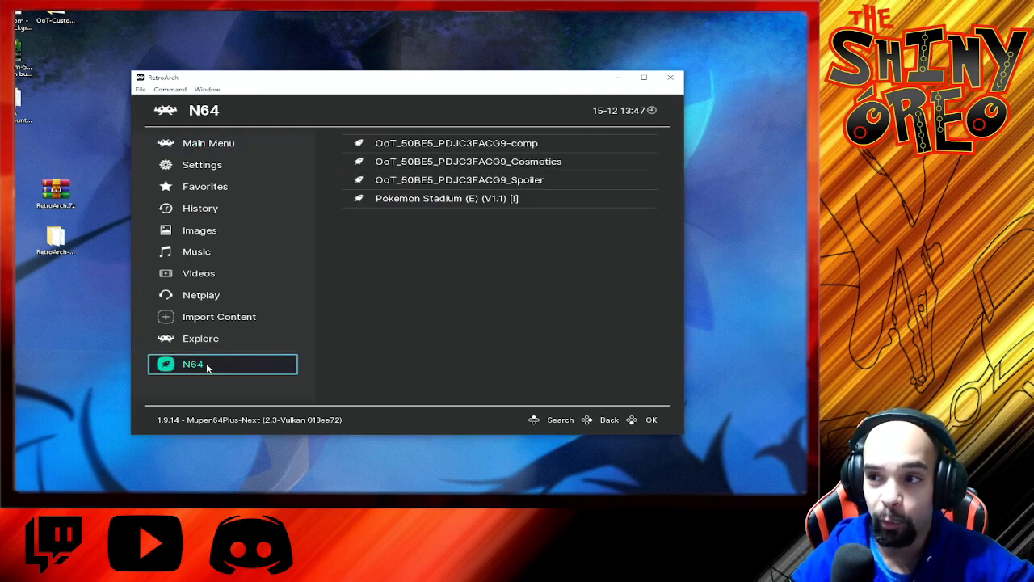
click(363, 143)
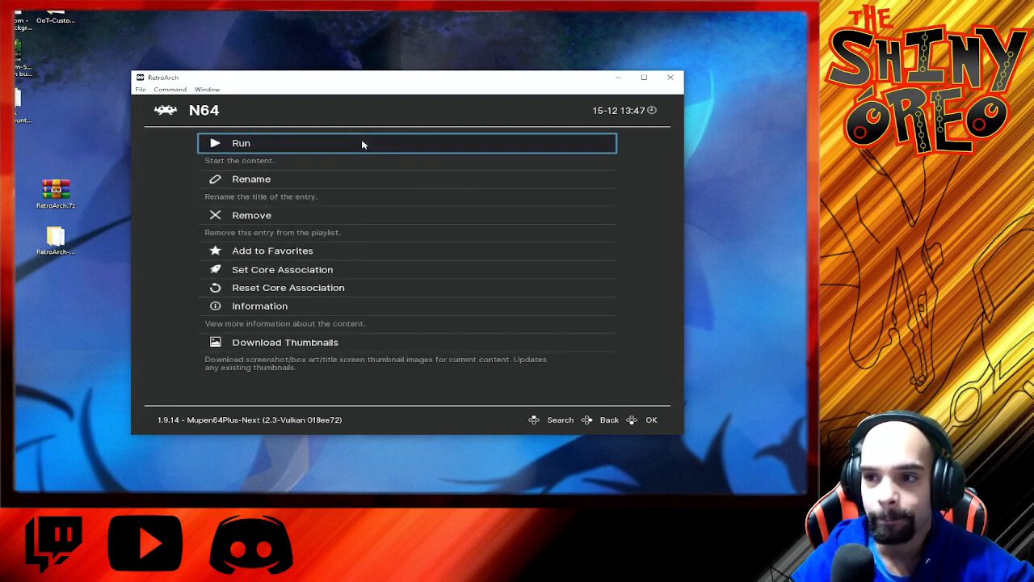
click(294, 143)
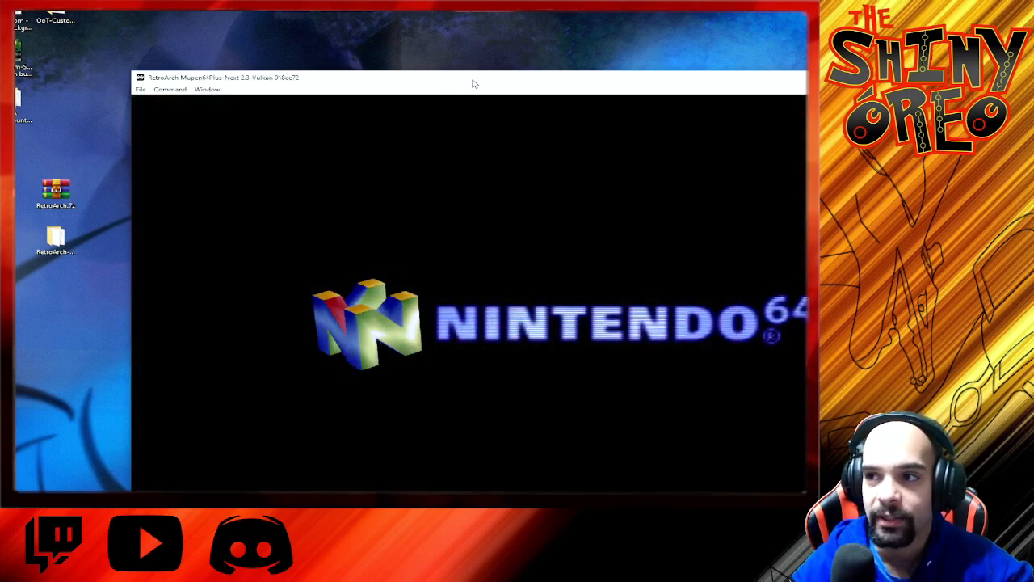
drag(474, 82, 305, 8)
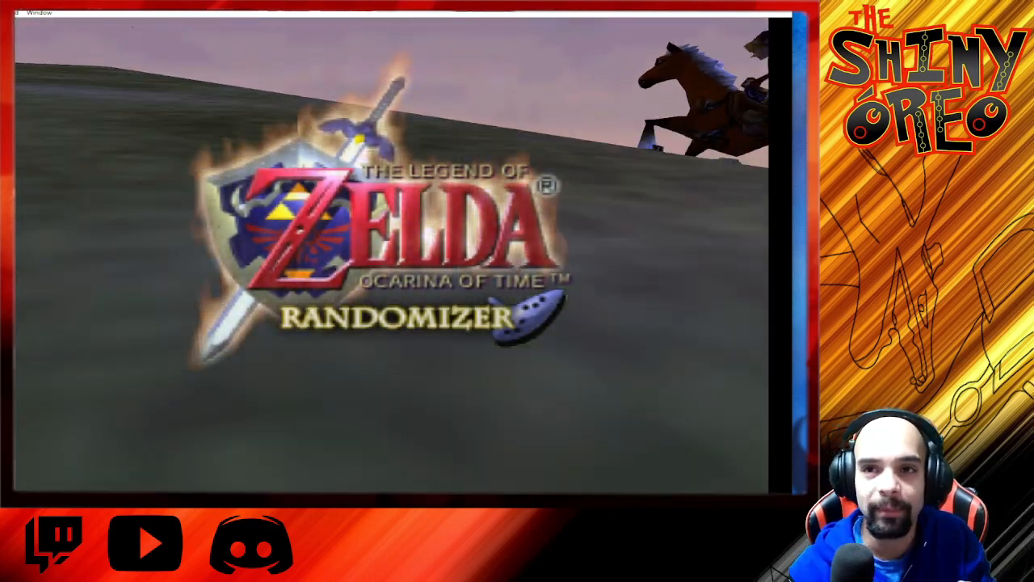
Step: Reposition the running game's window and open the Load Content file browser at the N64 folder
key(alt+f)
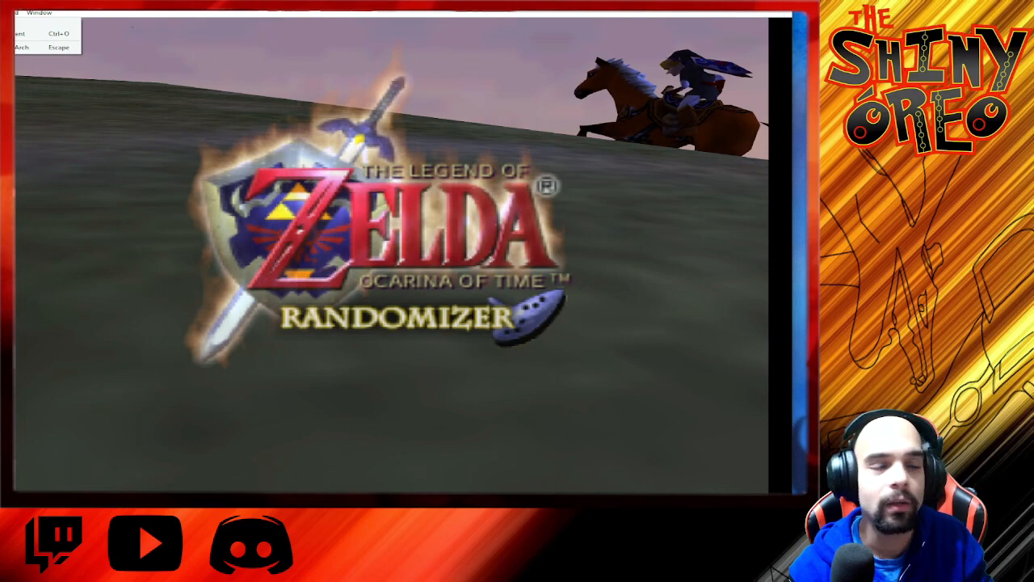
drag(211, 4, 316, 25)
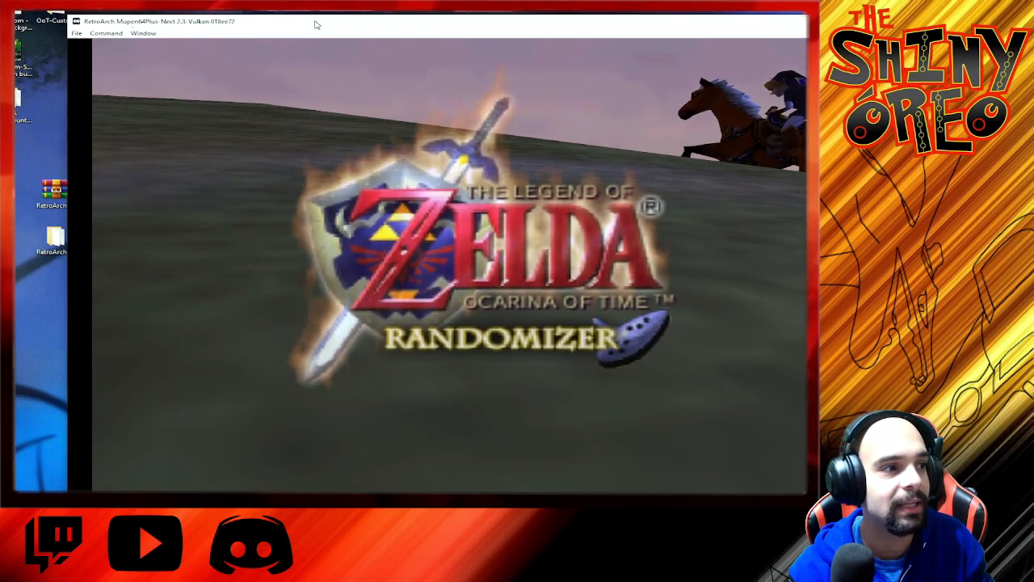
click(78, 34)
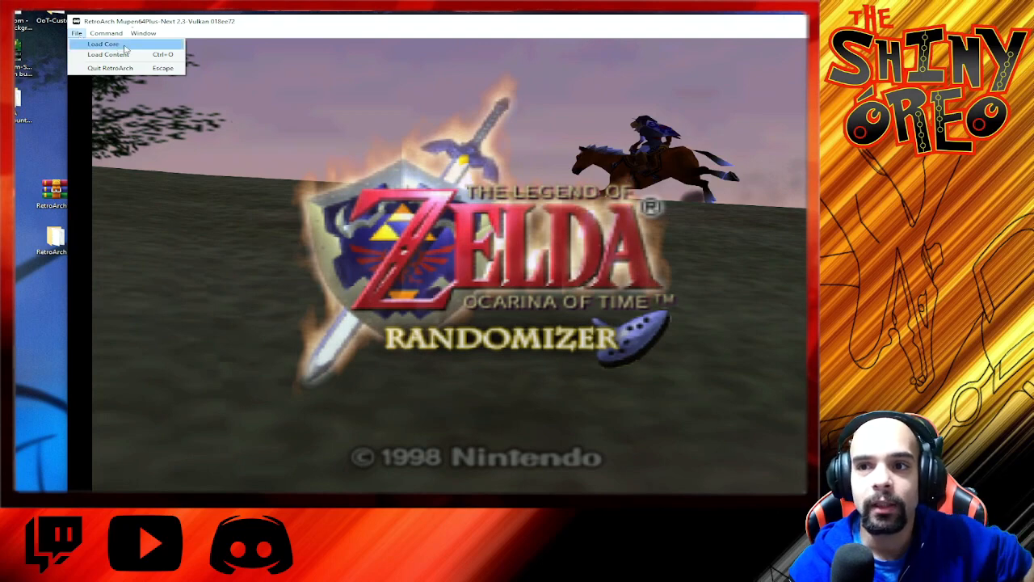
click(109, 55)
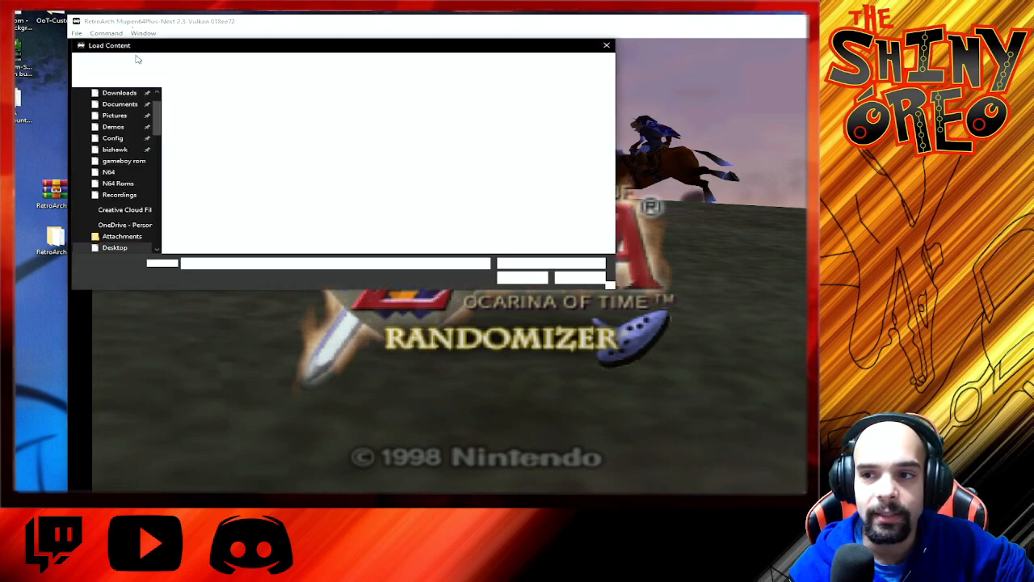
drag(227, 48, 293, 145)
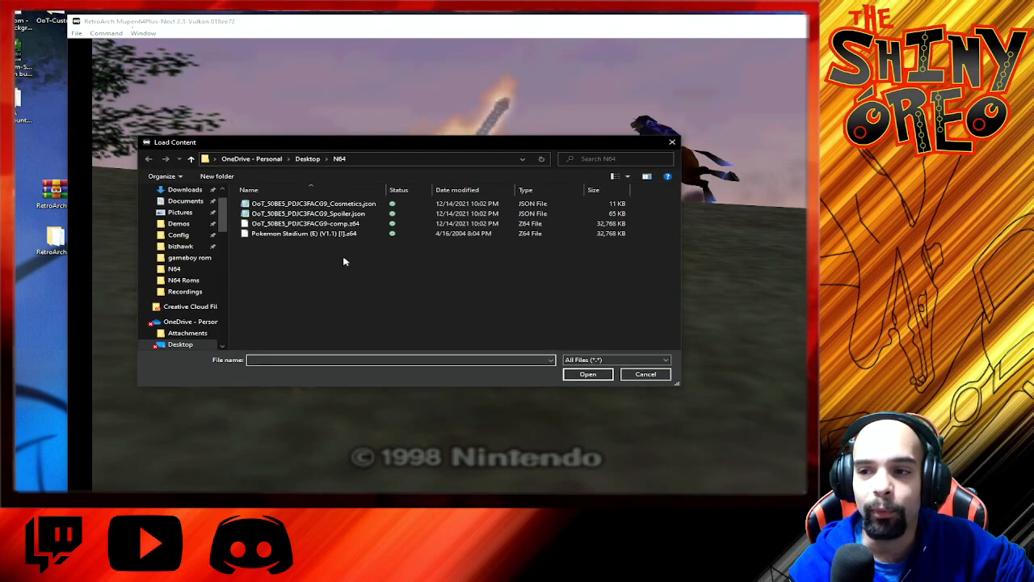